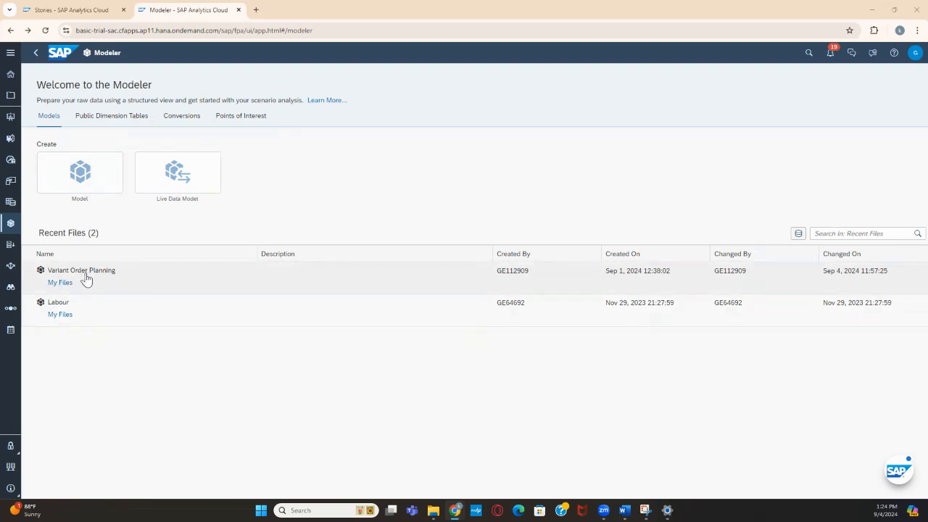
Open the Sub_Region dimension table of the Variant Order Planning model and collapse its Rights / Access section
click(90, 272)
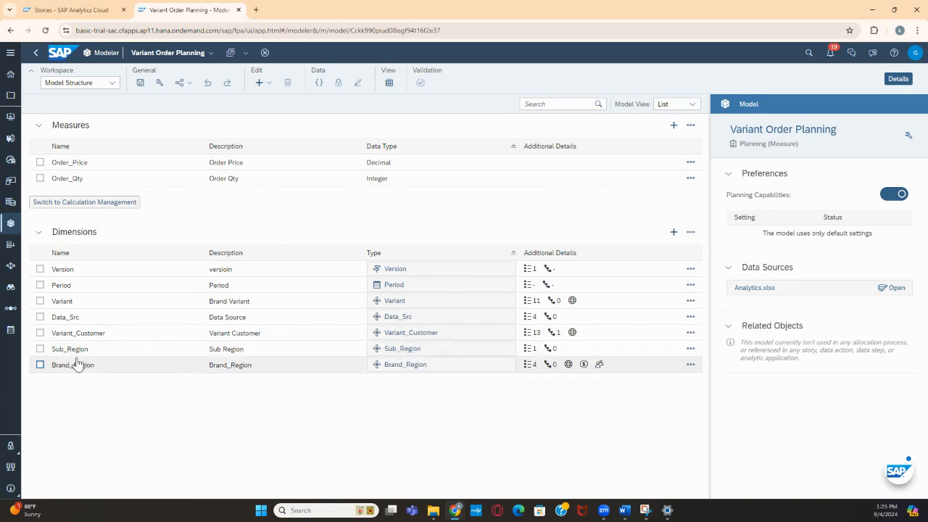
click(504, 349)
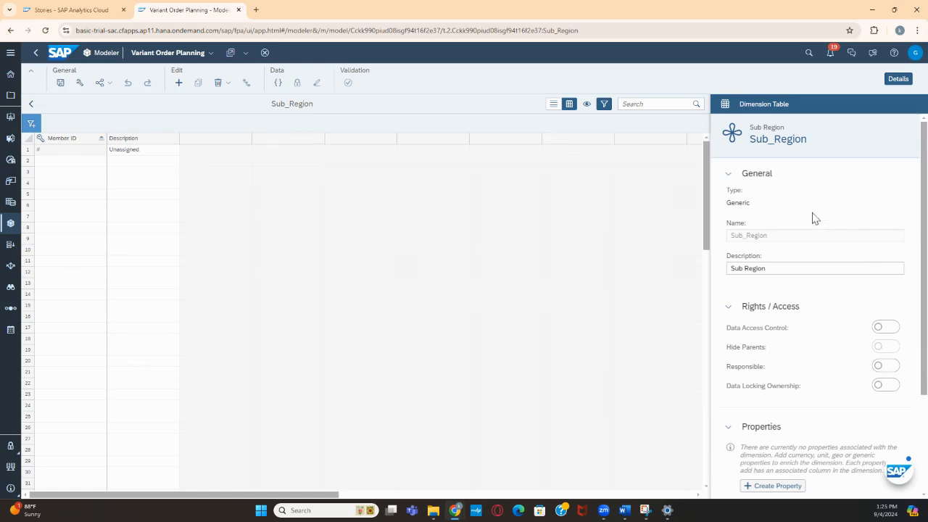
click(731, 309)
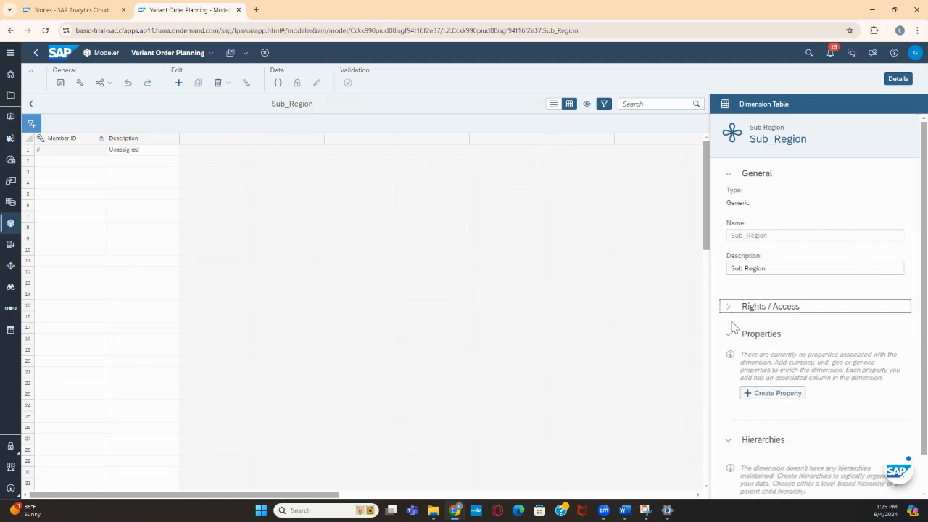
scroll(799, 351, down, 1)
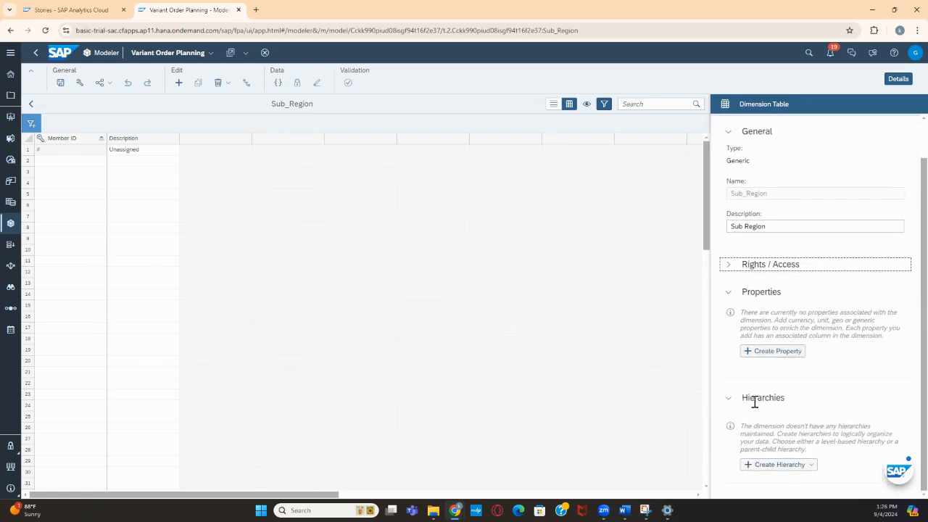
Create a parent-child hierarchy for Sub_Region with both ID and description Region_Hier
click(812, 469)
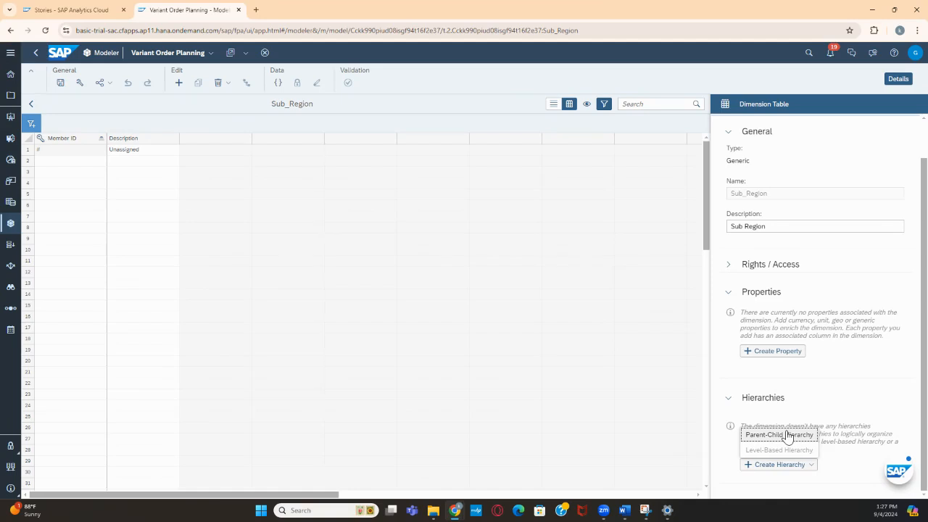
click(788, 437)
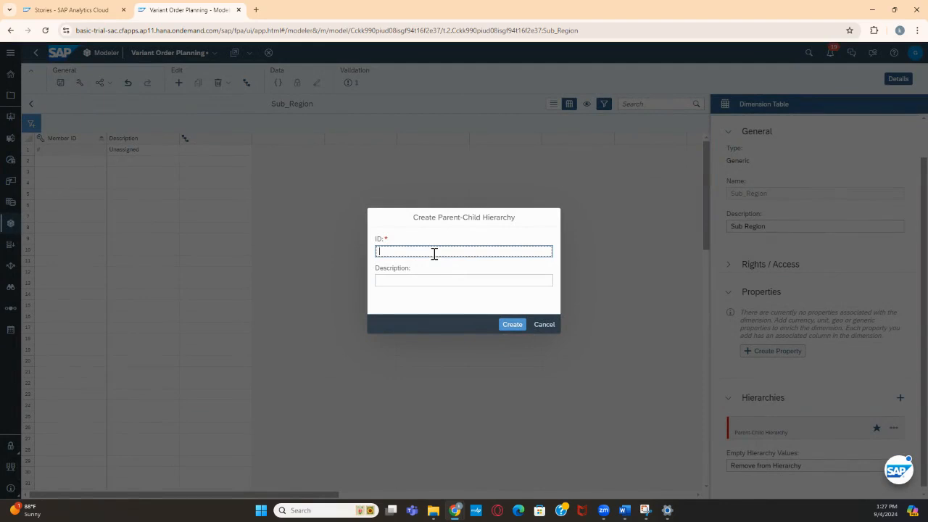
text(S)
key(BackSpace)
text(Region)
key(Tab)
text(Region)
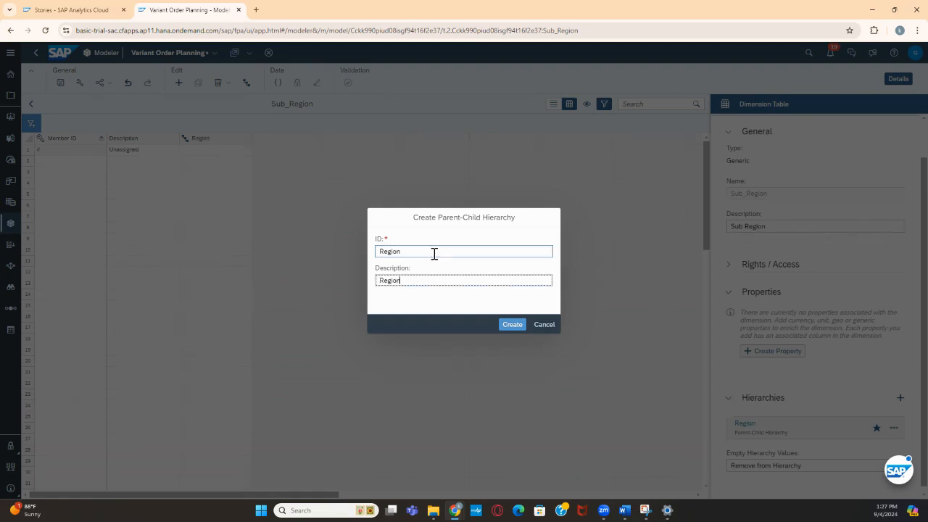
text(_Hier)
click(434, 252)
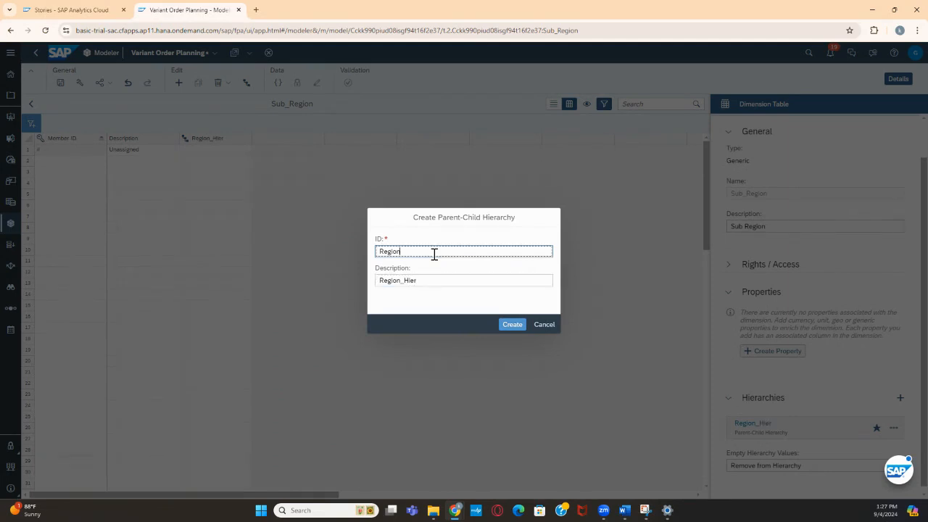
text(_Hier)
click(520, 326)
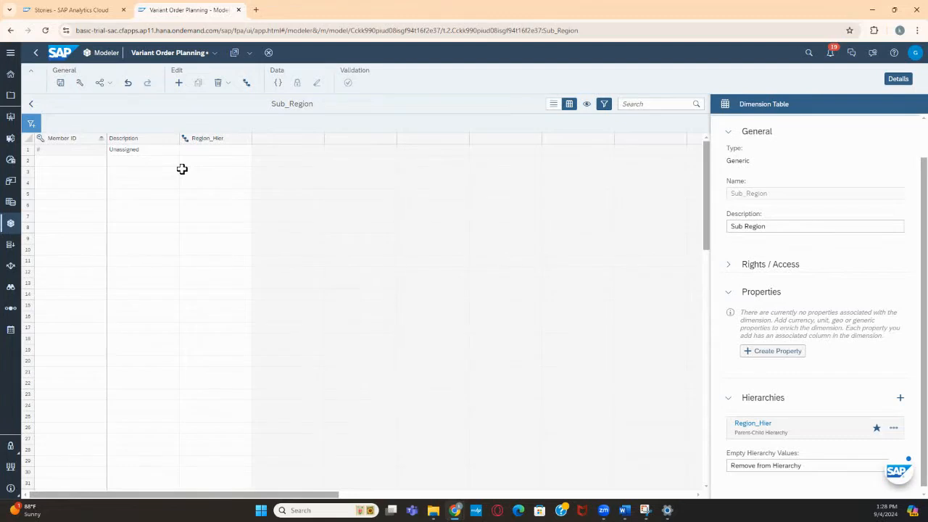
Add a member with ID AUS and description Australia in the first empty row
click(70, 161)
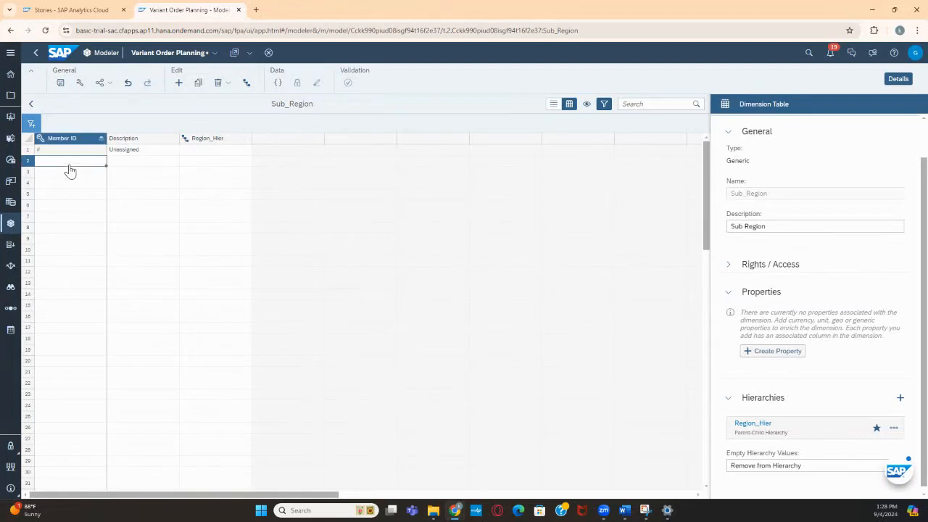
text(AUS)
key(Tab)
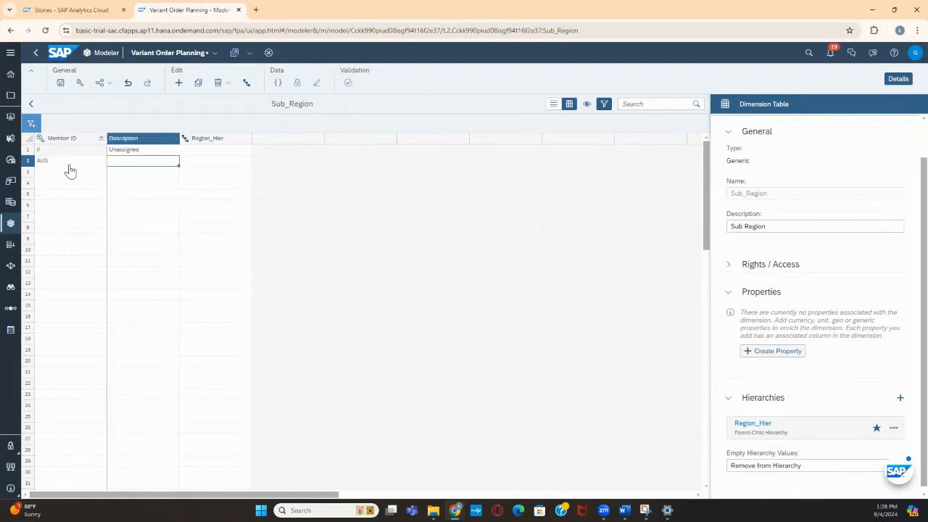
text(Austi)
text(alia)
key(Tab)
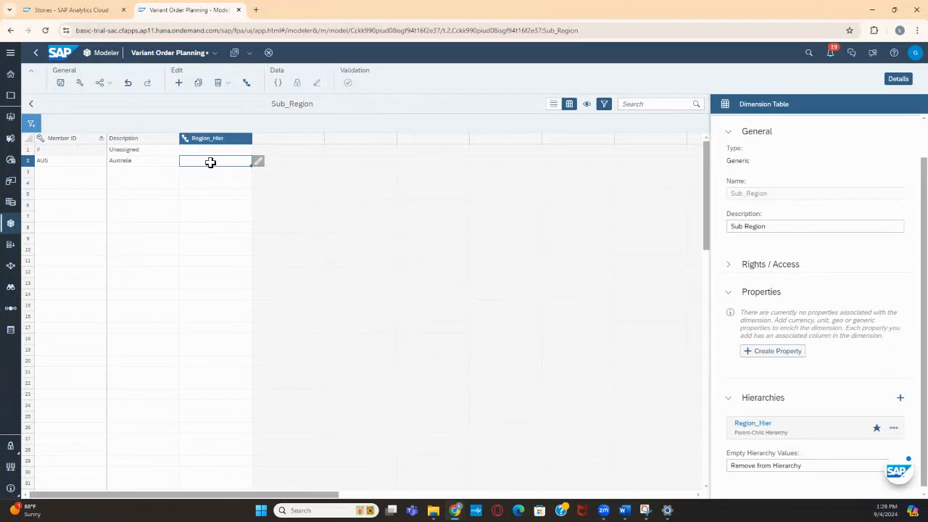
Enter World as the Region_Hier parent of the AUS member and check that cell
text(World)
key(Return)
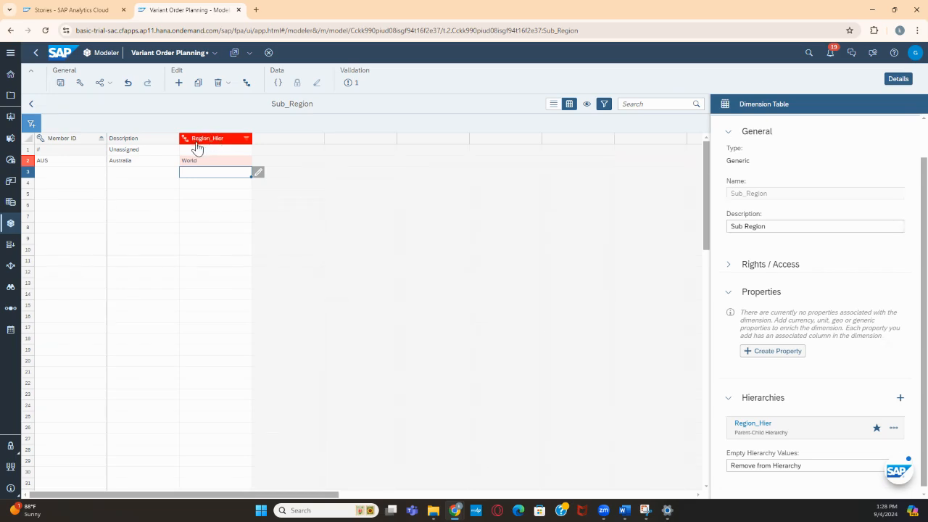
click(196, 161)
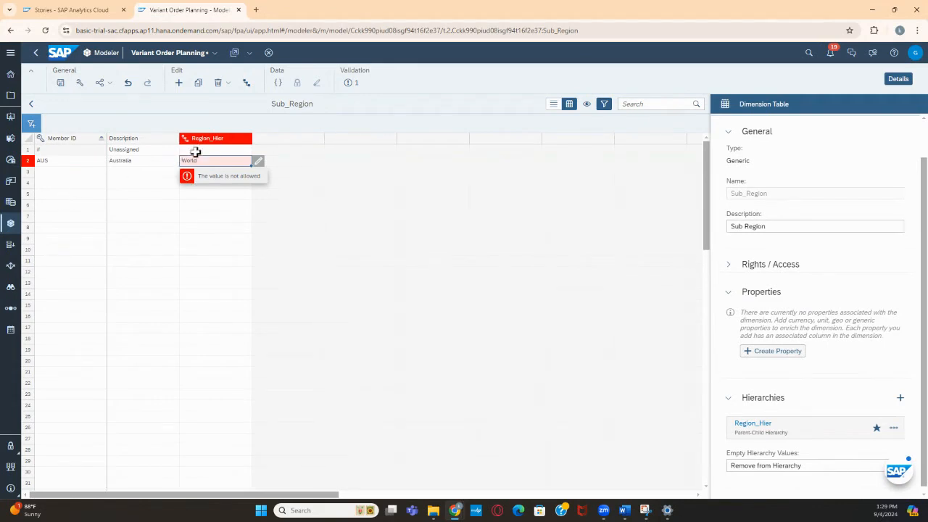
Add a member with ID World below AUS and try to save the model
click(56, 176)
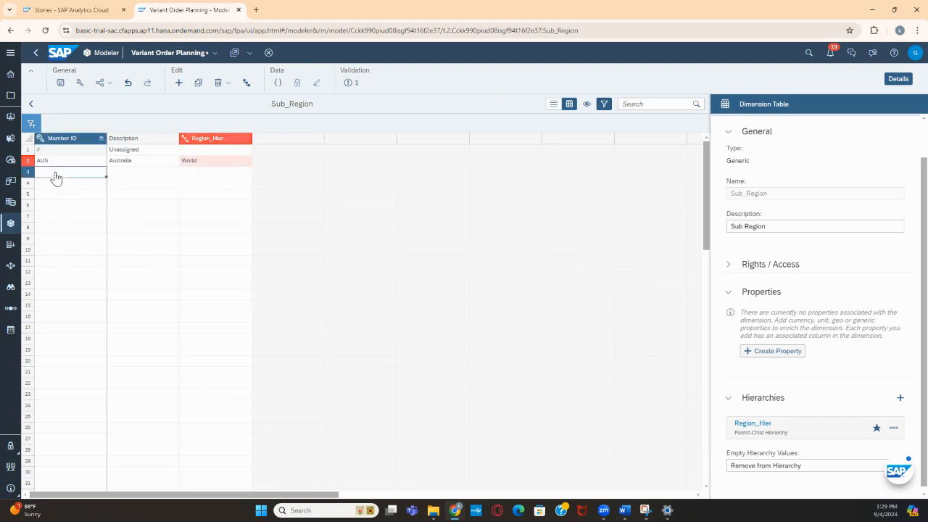
text(World)
key(Return)
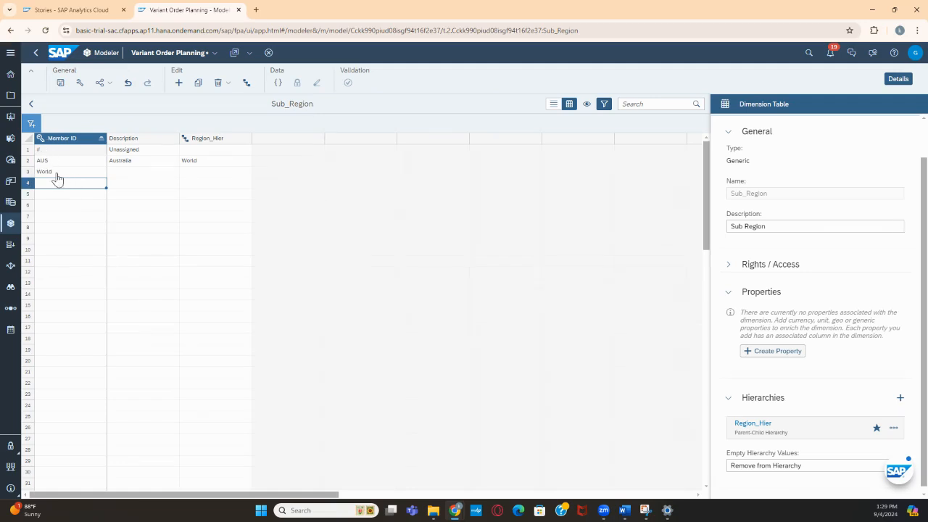
click(60, 84)
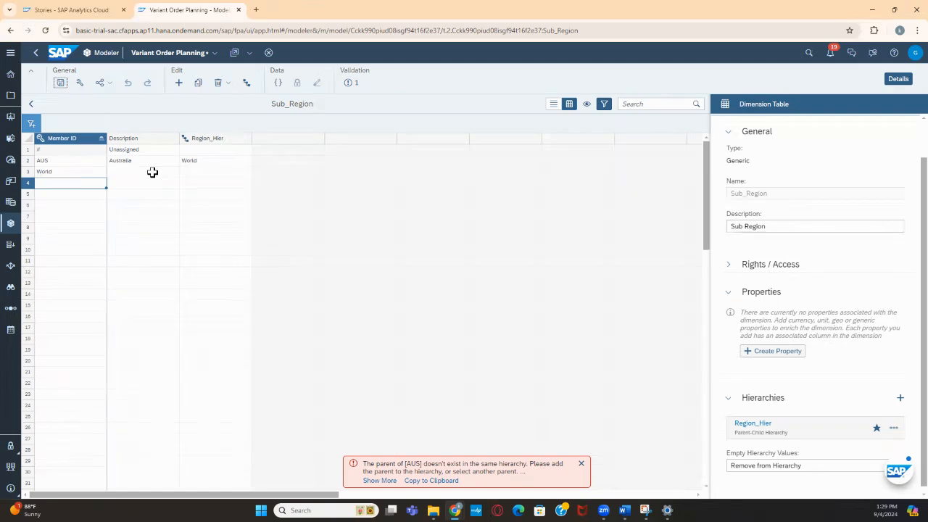
click(582, 463)
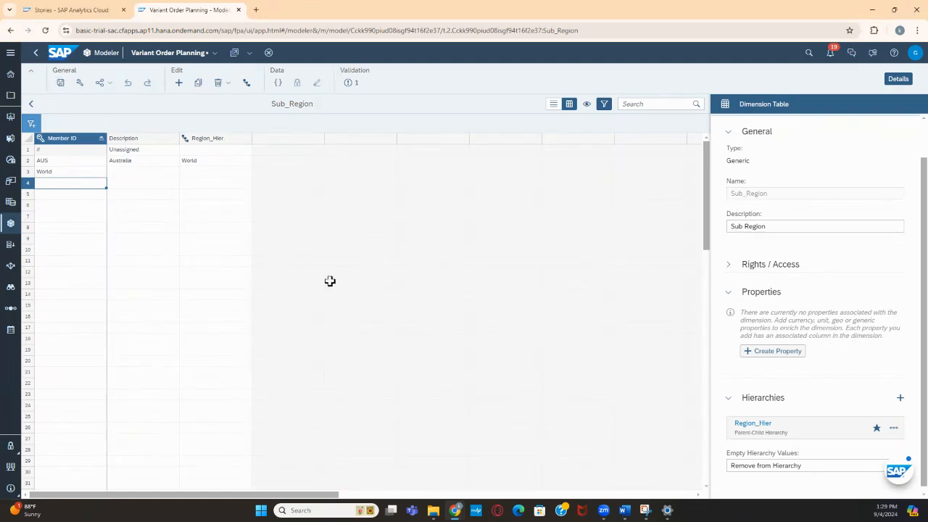
Clear the parent of AUS, rename the World member to WORLD with description WORLD, and save the model
click(227, 164)
key(Delete)
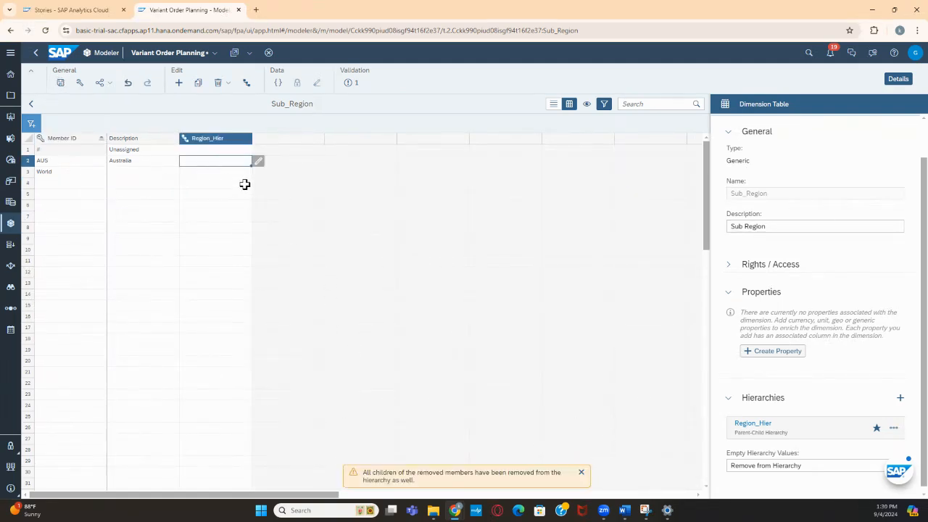
click(51, 173)
text(Wor)
key(BackSpace)
key(BackSpace)
text(ORLD)
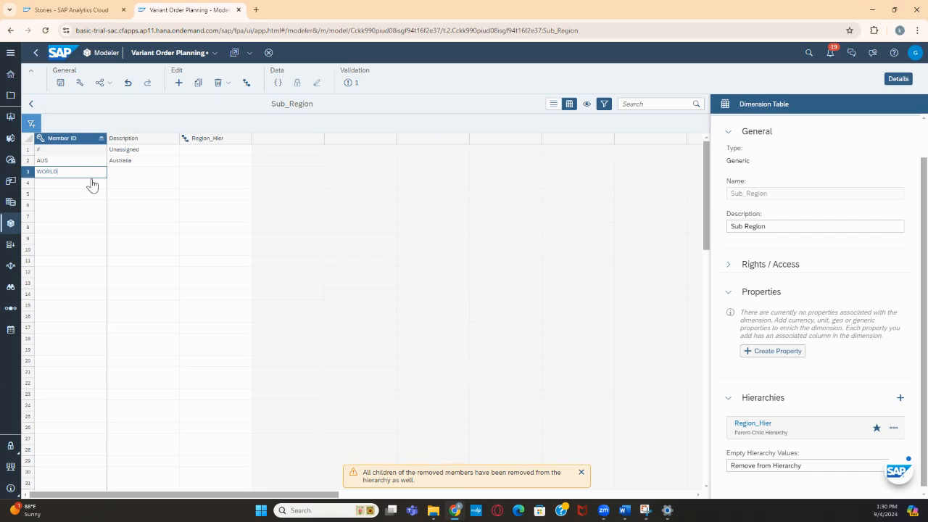
click(147, 174)
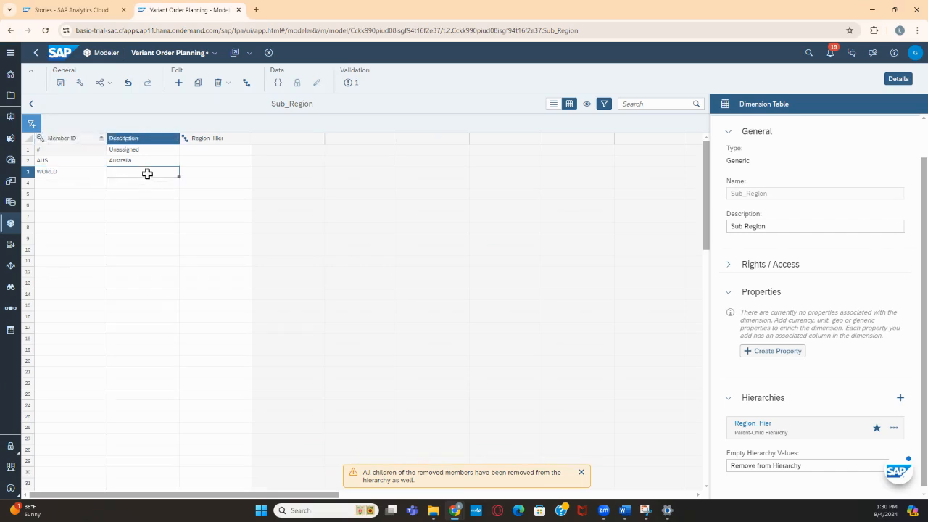
text(WORLD)
click(337, 185)
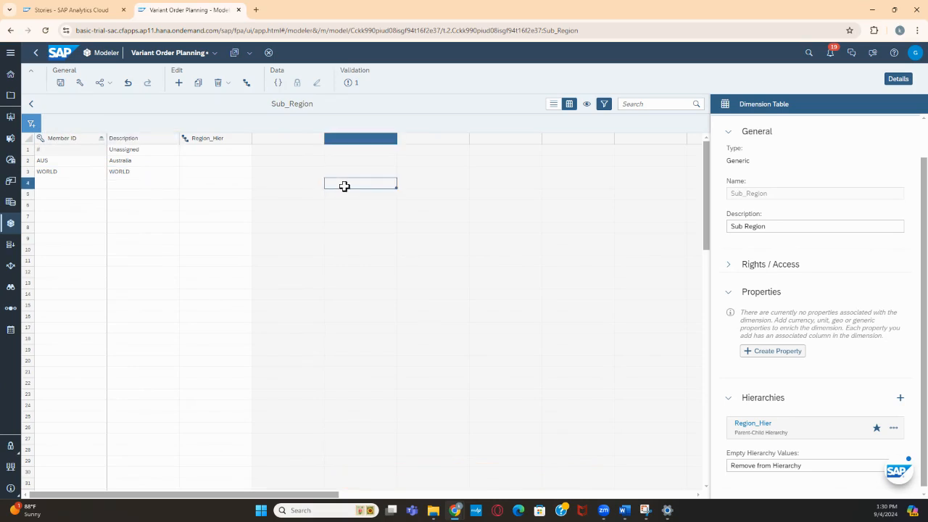
click(61, 84)
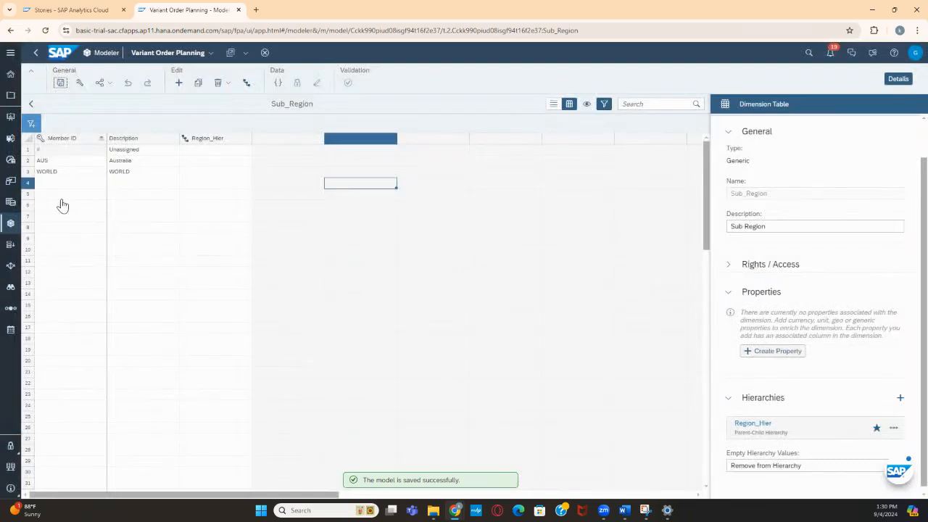
Assign WORLD as the Region_Hier parent of AUS and try to save the model
click(204, 160)
text(WORLD)
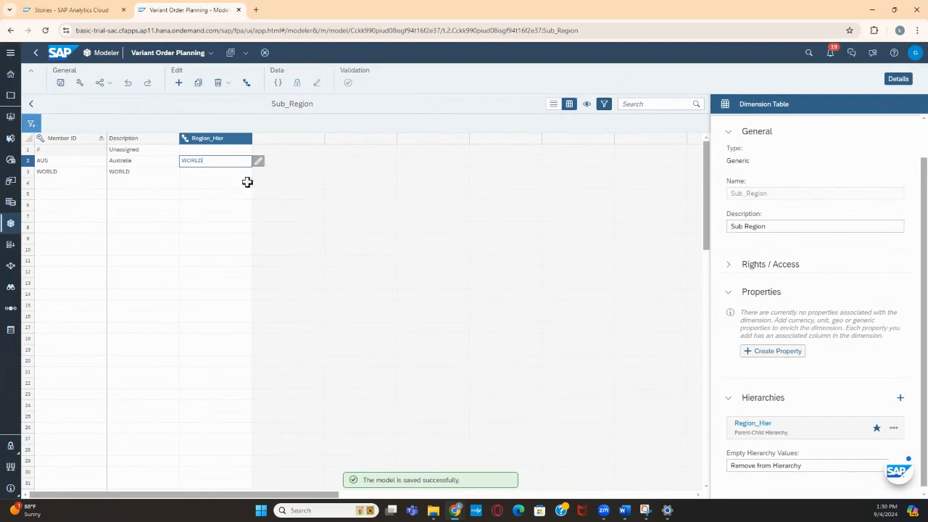
click(343, 186)
click(60, 83)
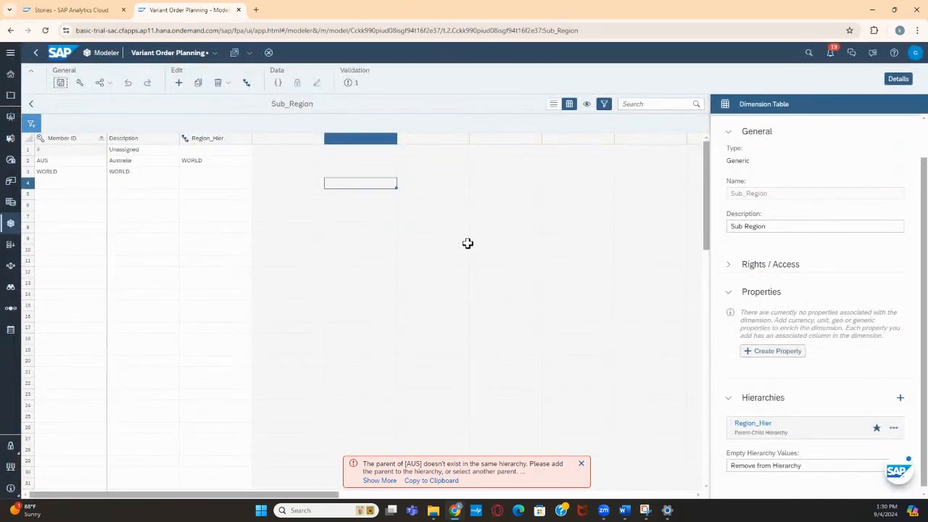
Delete the WORLD member row and leave AUS without a parent in Region_Hier
click(53, 175)
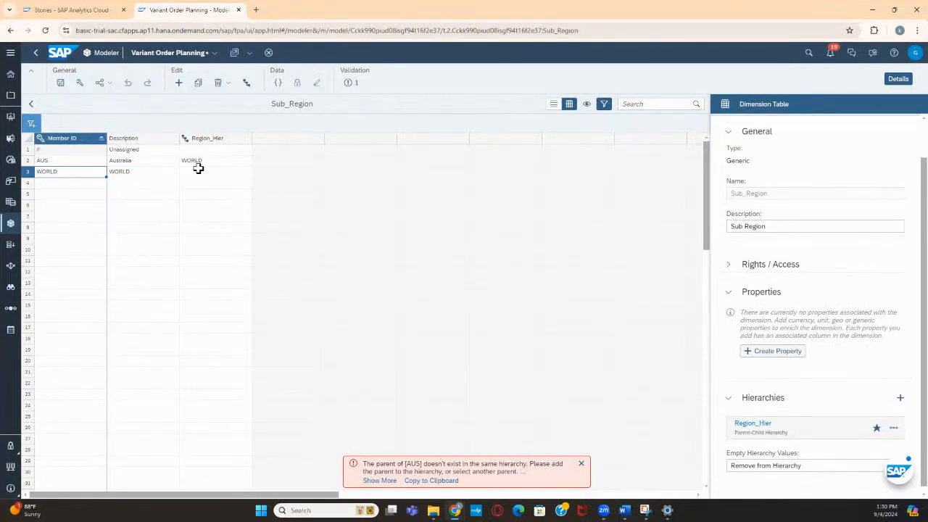
click(236, 174)
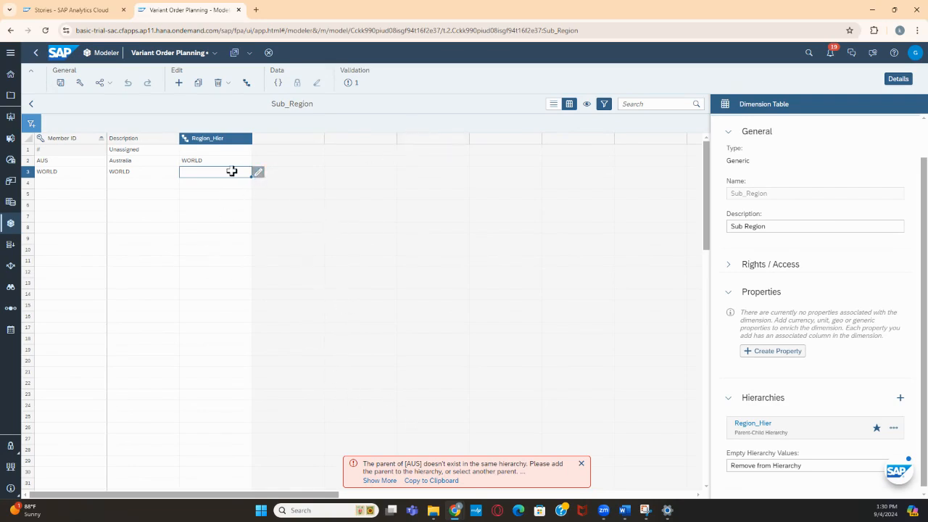
click(29, 174)
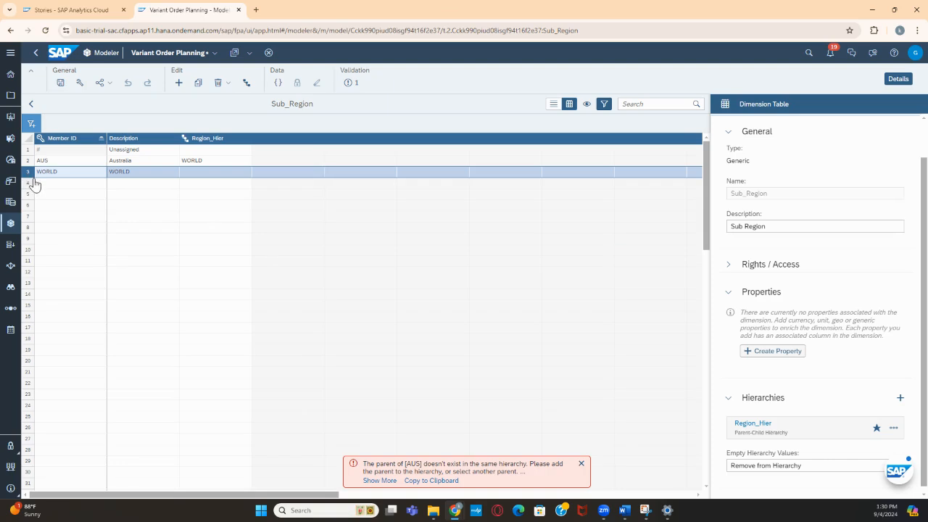
key(Delete)
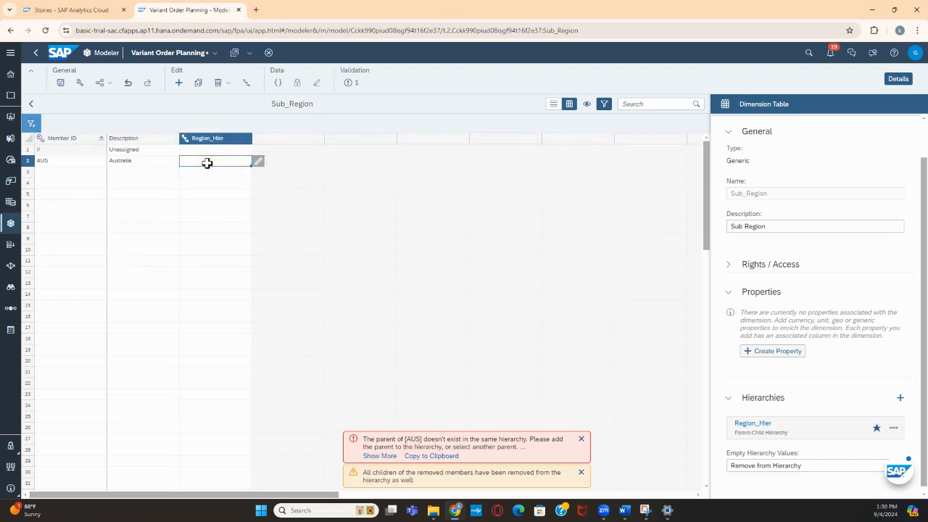
Save the model with the AUS member and dismiss the remaining messages
click(59, 84)
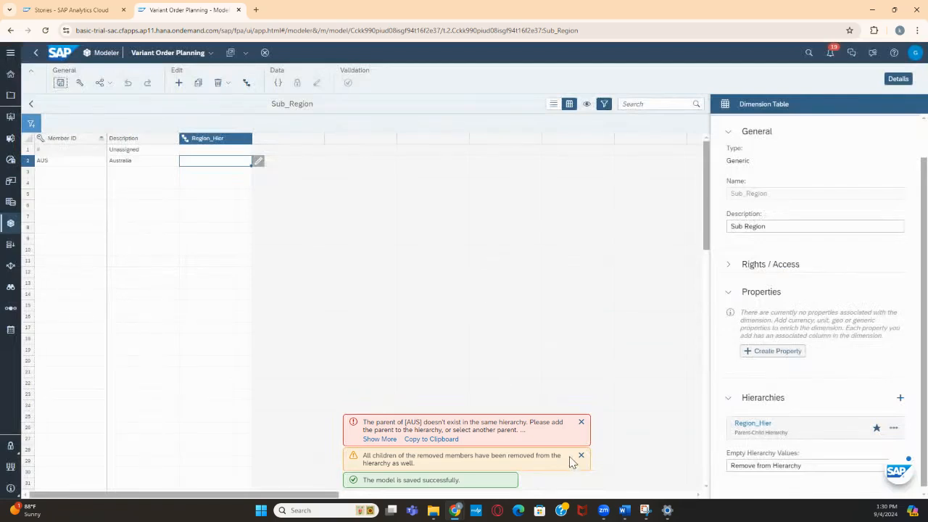
click(581, 457)
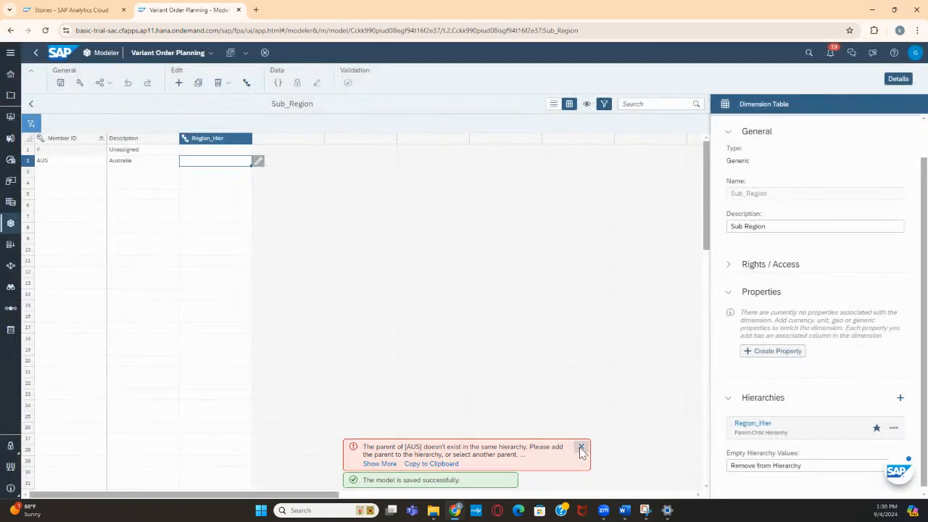
click(582, 443)
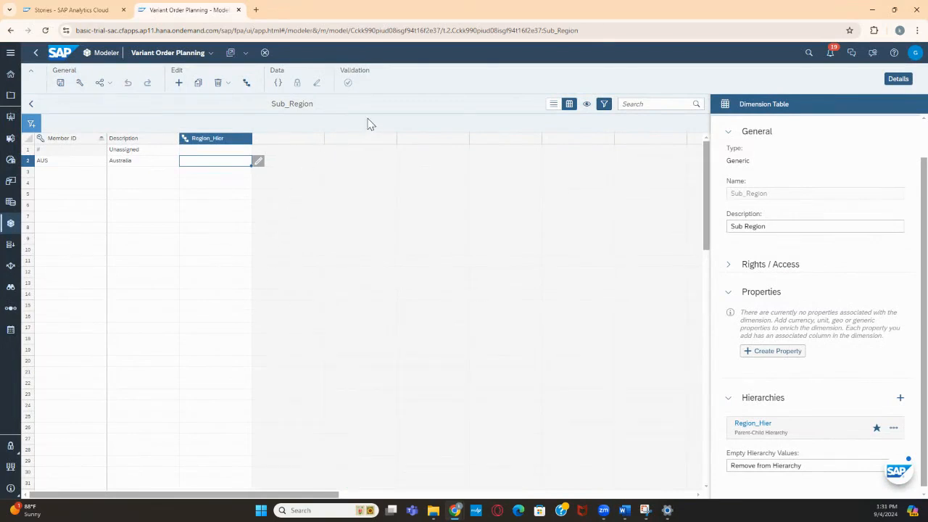
Leave the Sub_Region table, switch the model to the Data Management workspace, and start an import job from a local file
click(31, 104)
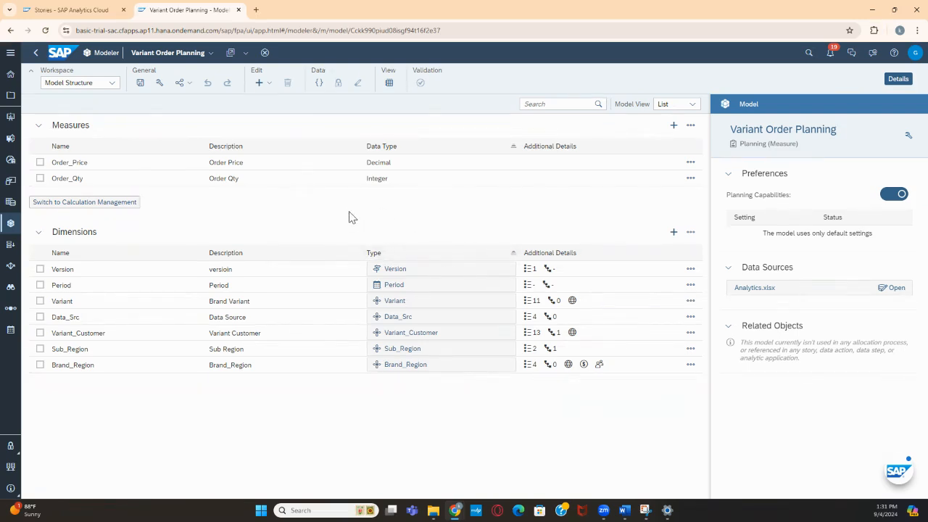
click(110, 83)
click(80, 128)
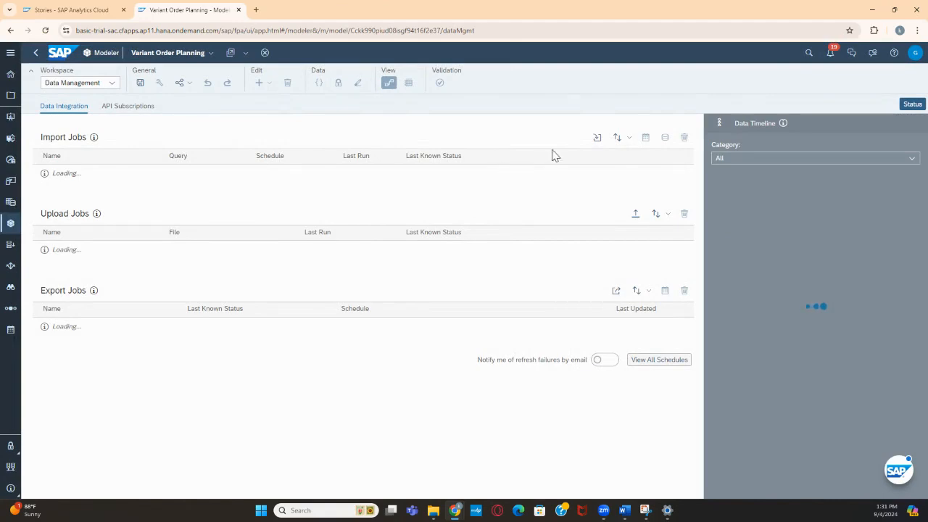
click(597, 137)
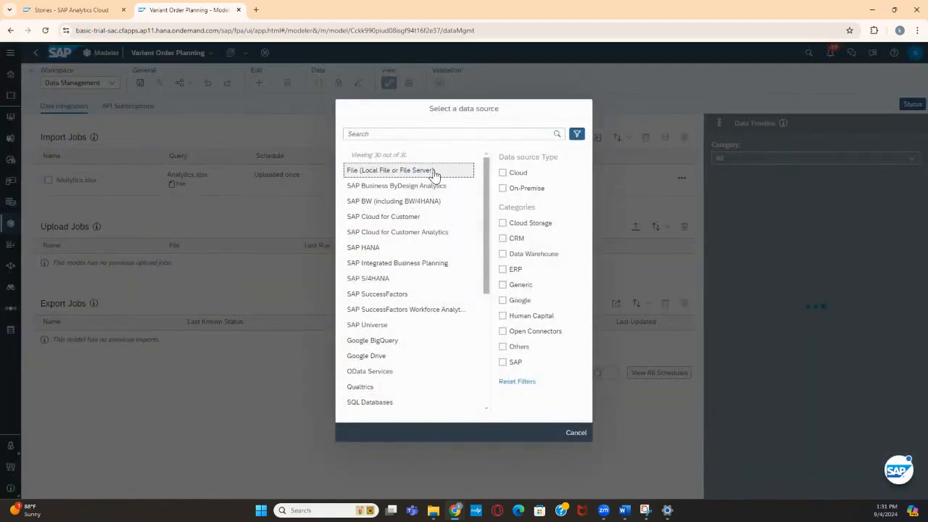
click(568, 433)
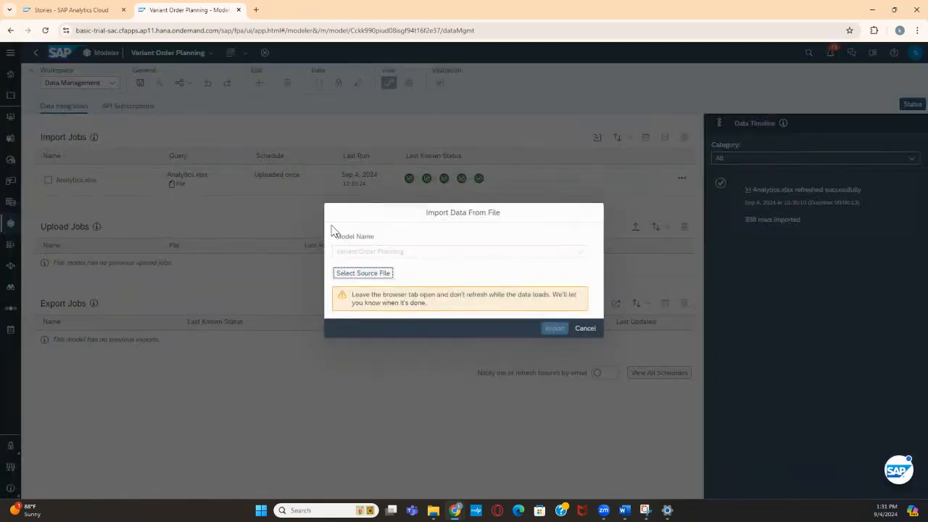
Import the Order Volume Actual sheet of Analytics.xlsx as the source and open the setup of the new import job
click(370, 276)
click(118, 82)
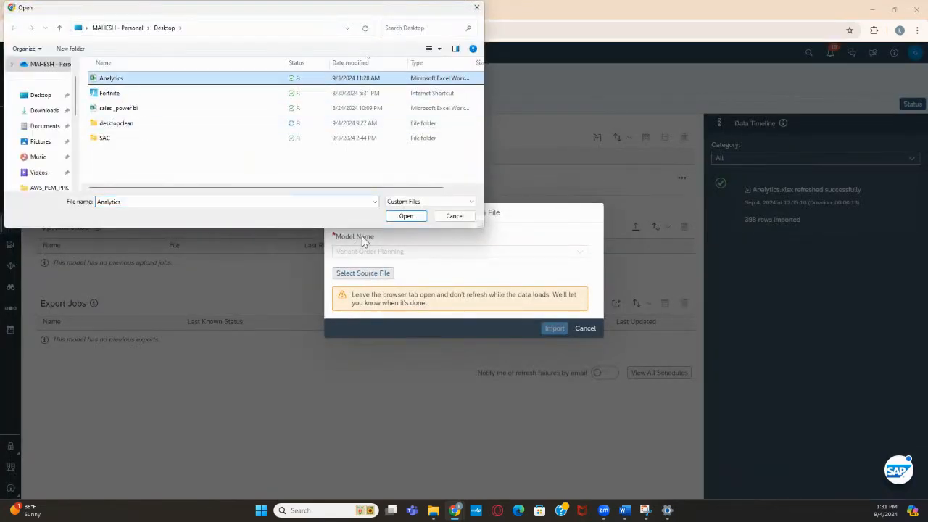
click(406, 216)
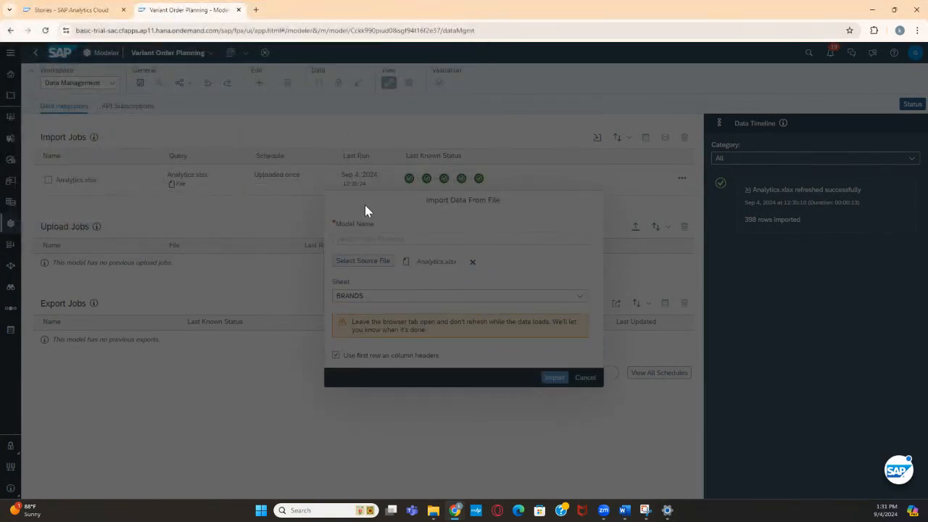
click(580, 278)
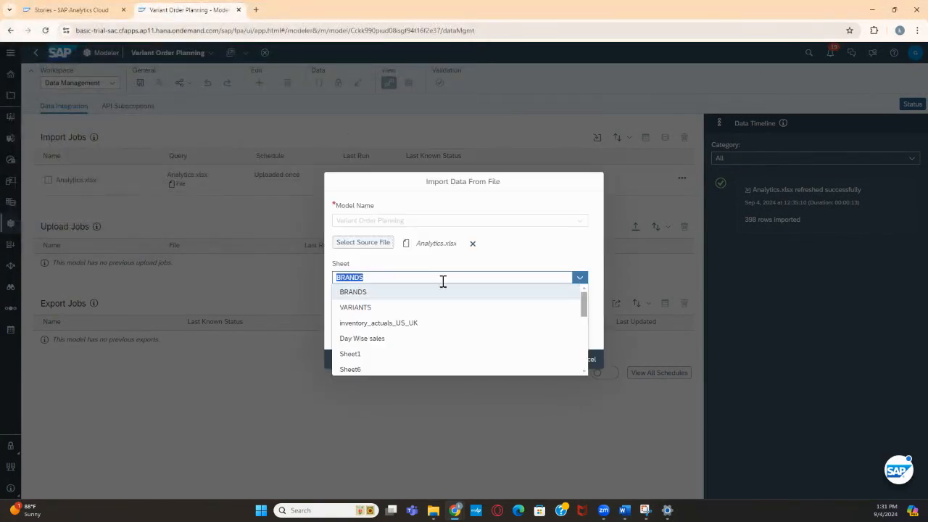
scroll(406, 341, down, 1)
scroll(403, 338, down, 2)
click(389, 359)
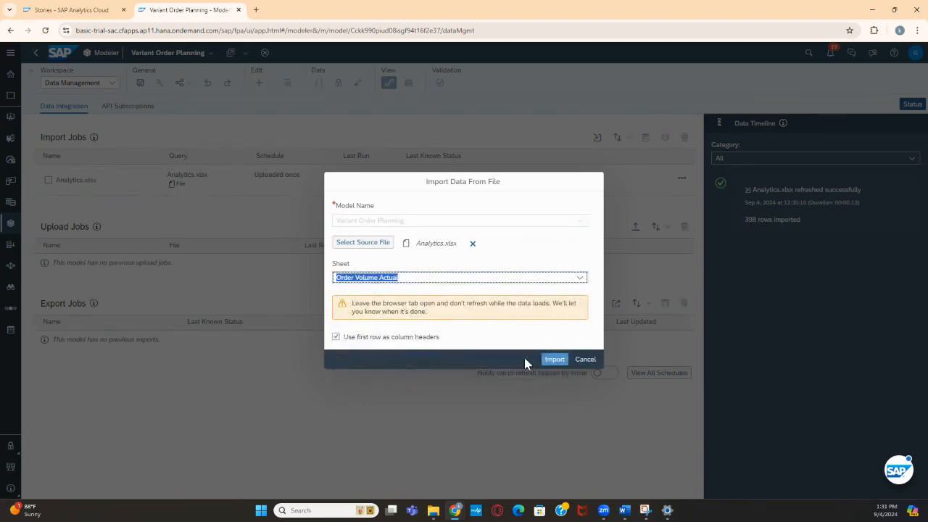
click(553, 360)
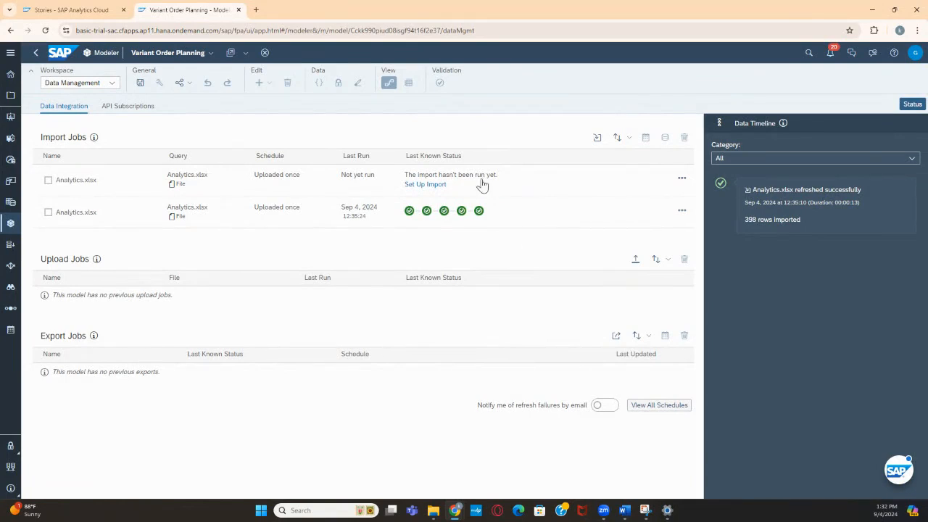
click(434, 186)
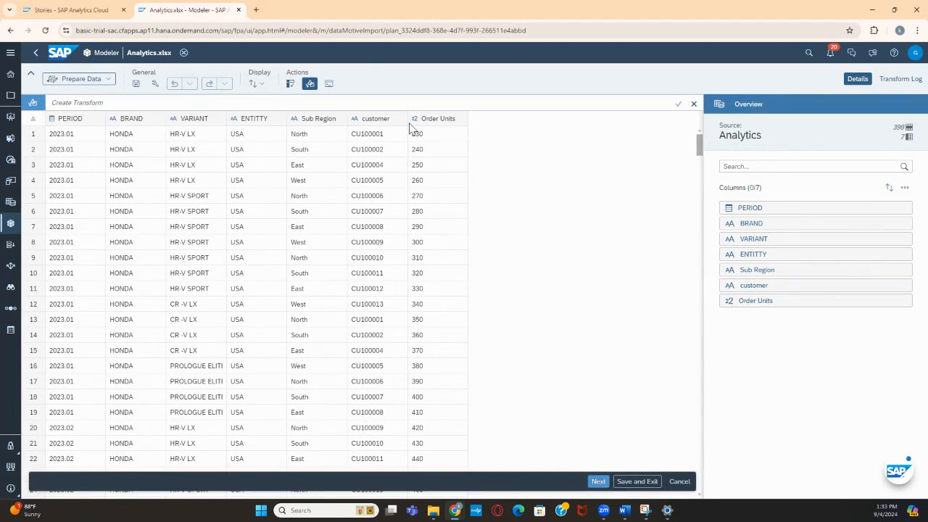
Open Variant Order Planning in the other browser tab, review the Sub_Region members and Region_Hier column, and return to the Analytics.xlsx import
click(51, 8)
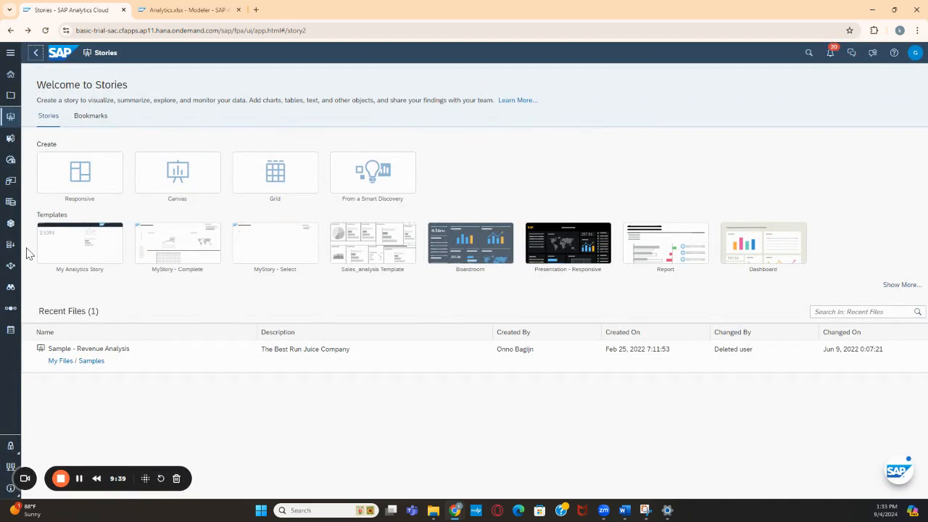
click(12, 225)
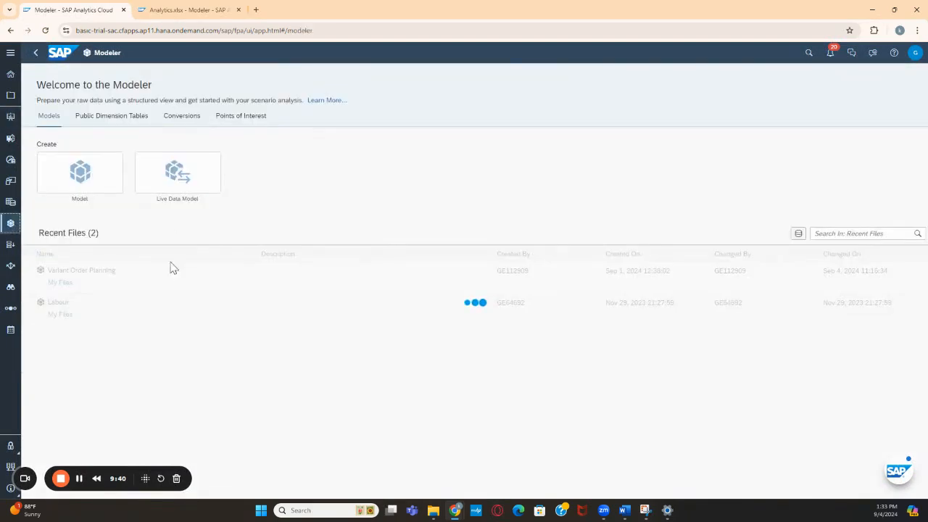
click(109, 279)
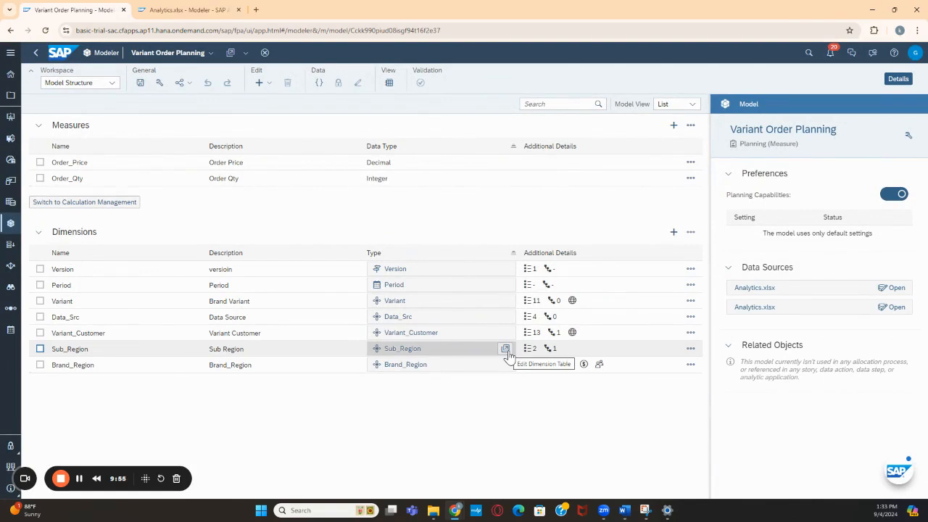
click(506, 351)
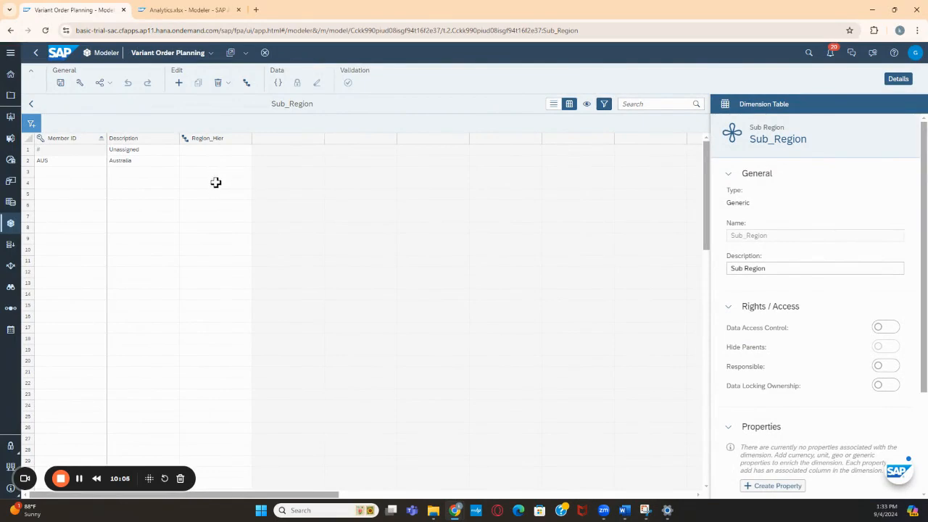
click(31, 104)
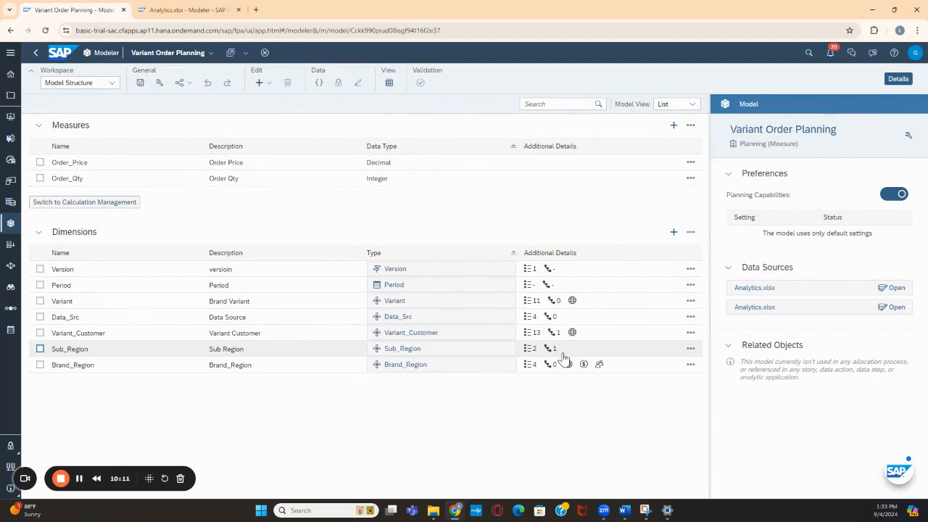
click(192, 10)
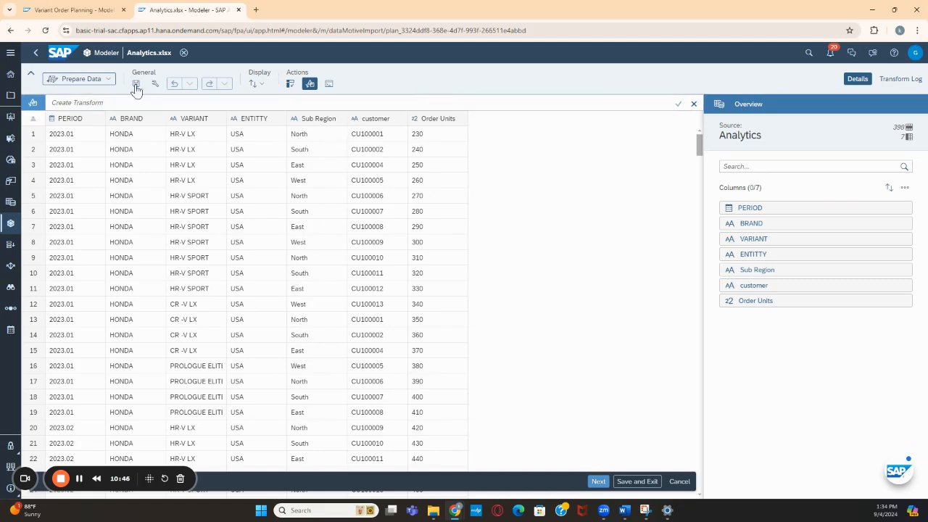
Apply a Concatenate transform that joins the ENTITTY and Sub Region columns with "_" as separator
click(91, 104)
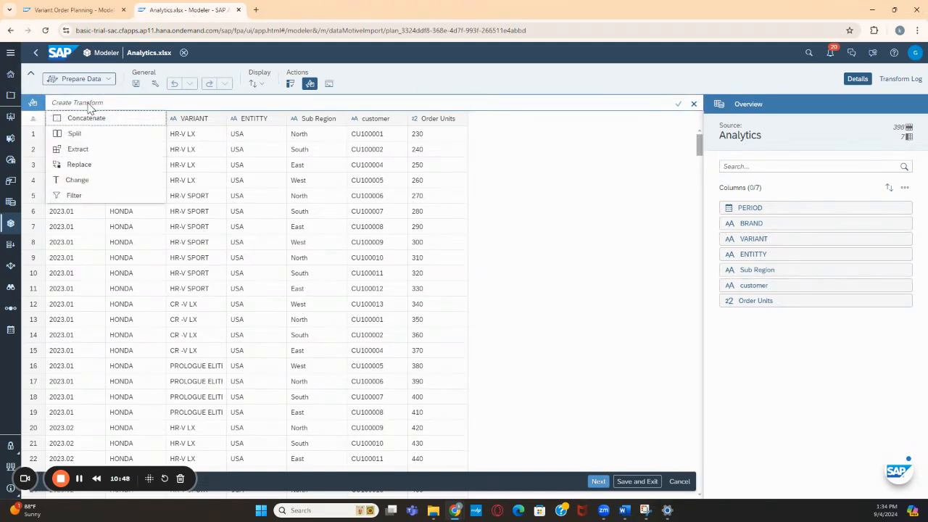
click(87, 118)
click(107, 104)
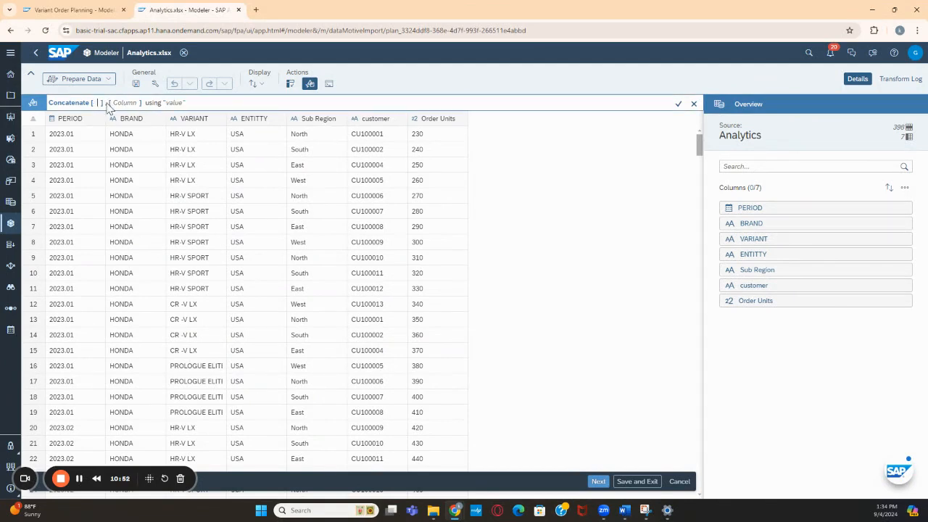
text(ENTIT)
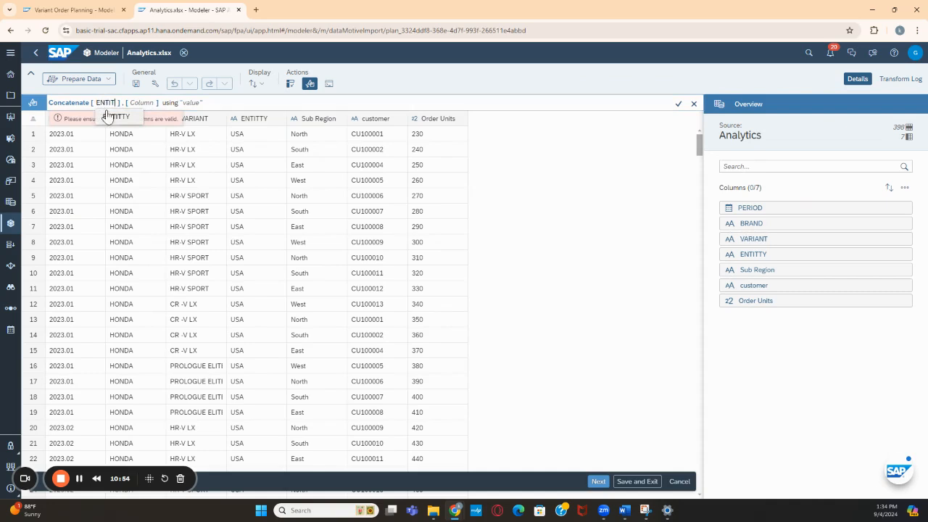
click(116, 117)
click(150, 104)
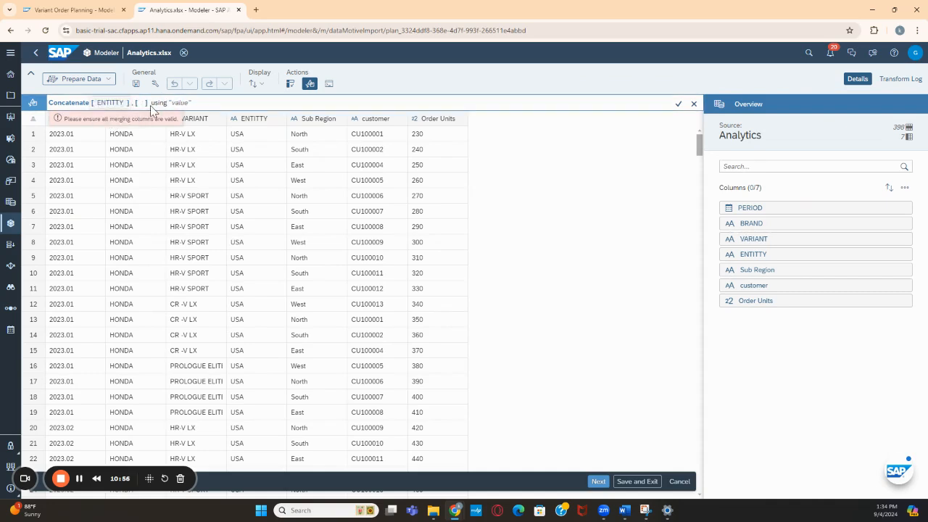
text(Sub)
click(156, 116)
click(211, 103)
text(_)
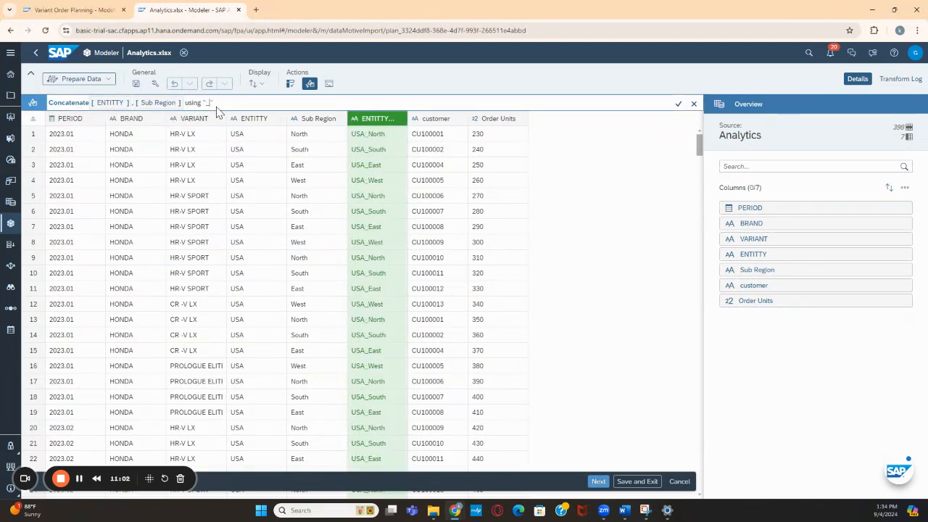
click(678, 104)
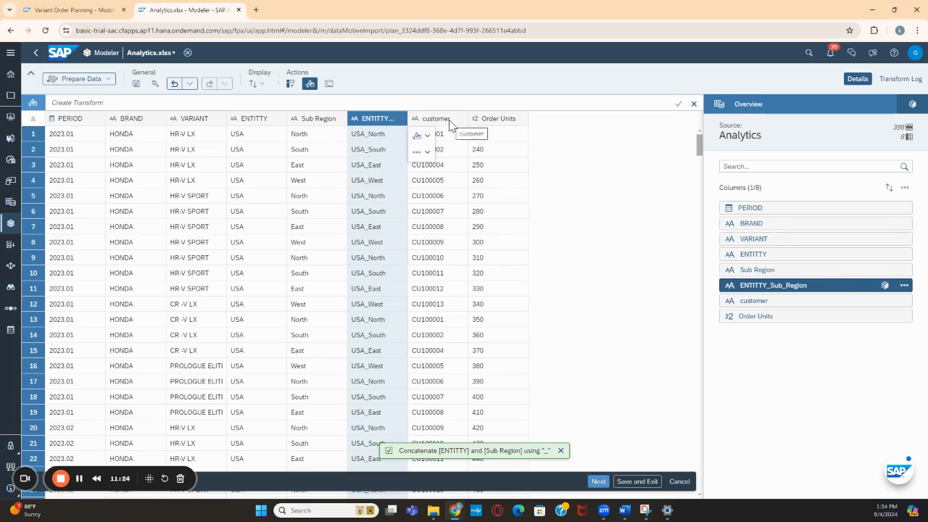
Duplicate the ENTITTY column and rename the copy Region_Hier
click(272, 120)
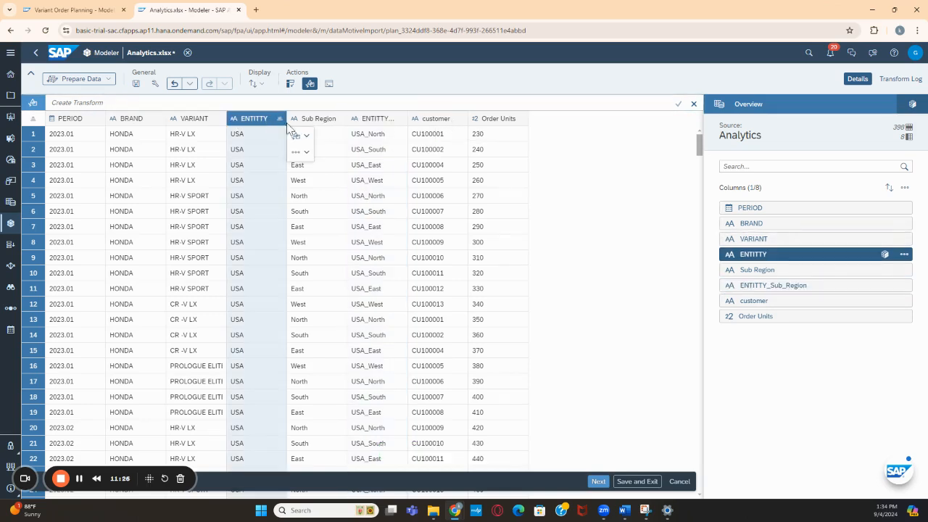
click(300, 152)
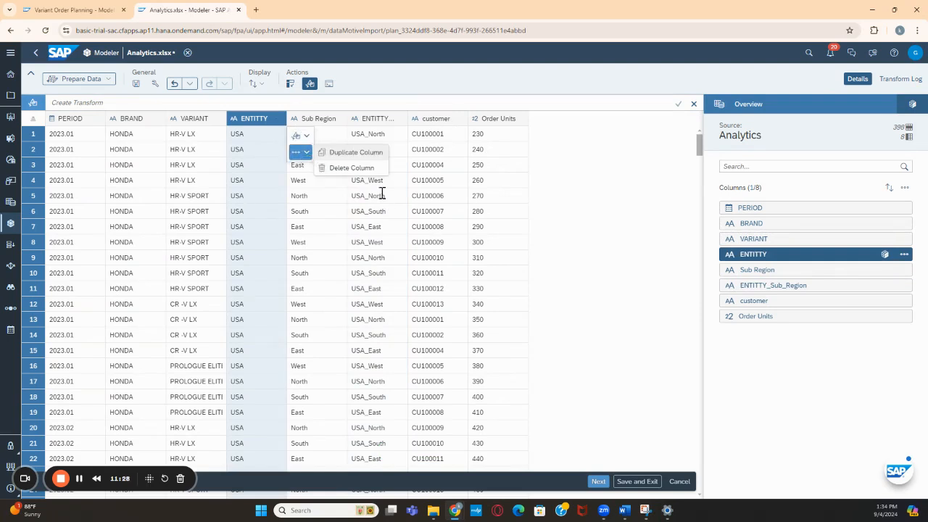
click(355, 154)
click(356, 154)
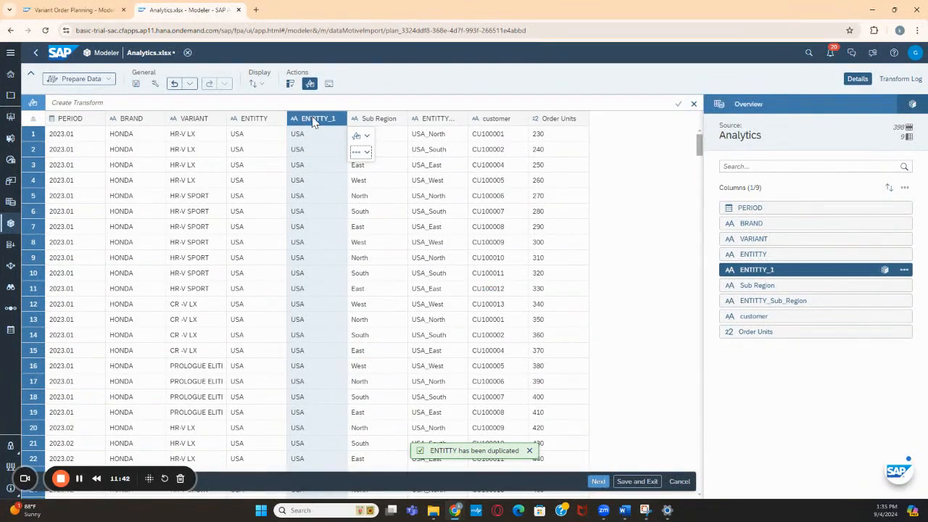
click(905, 270)
click(894, 299)
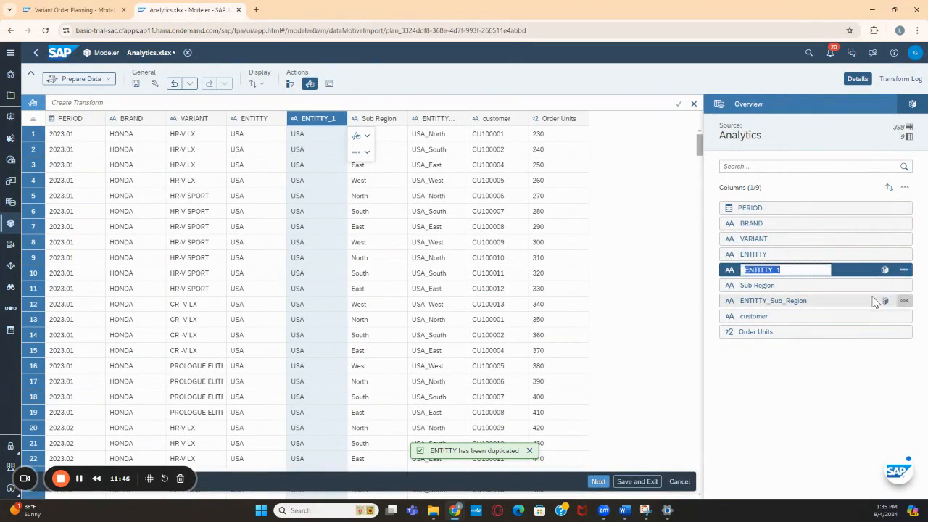
text(Region_Hier)
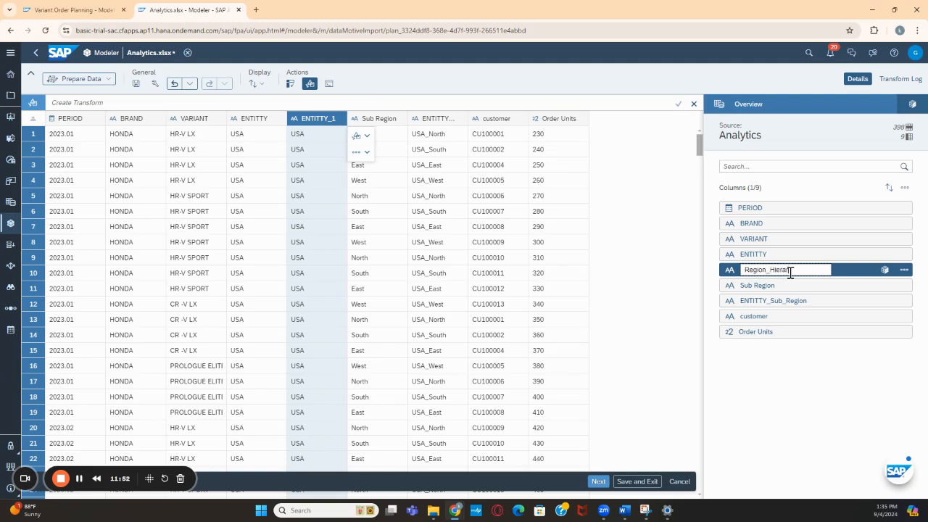
key(Return)
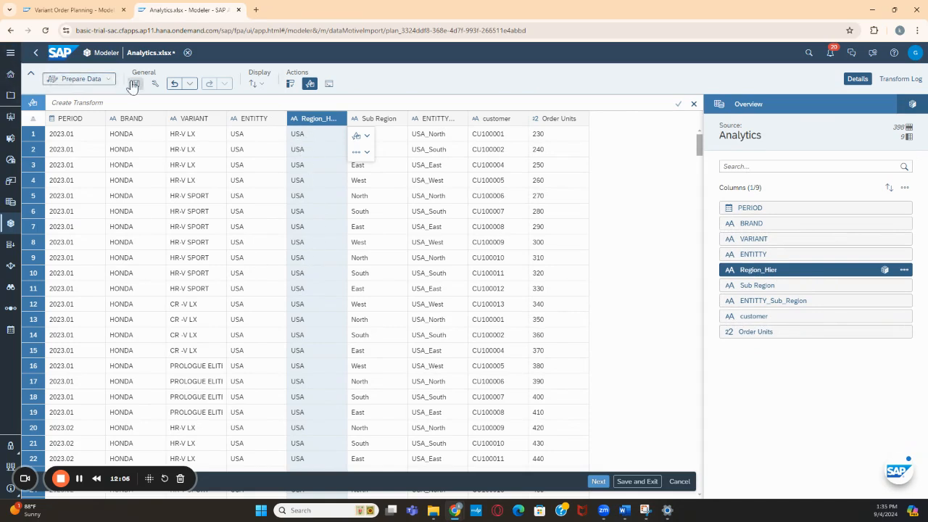
In Map to Facts, remove the source column mapped to Sub Region and map ENTITTY_Sub_Region to it instead
click(81, 78)
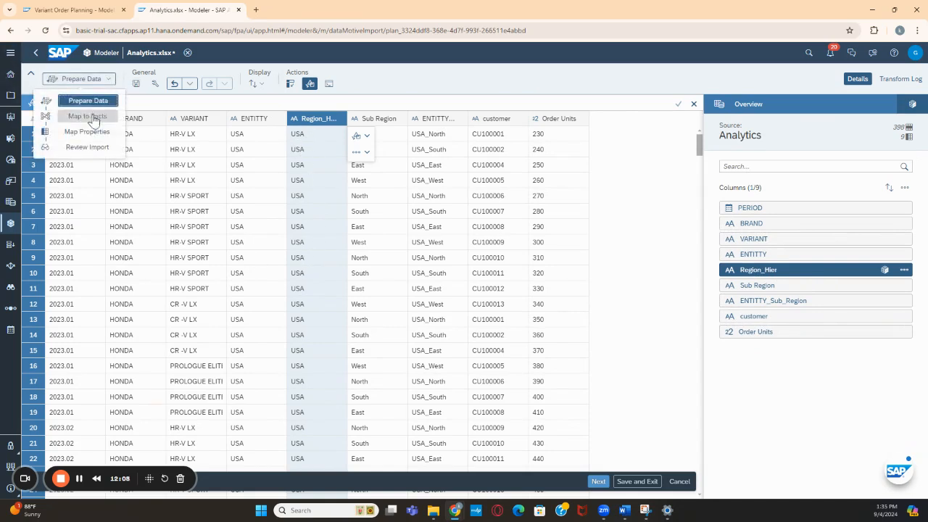
click(88, 117)
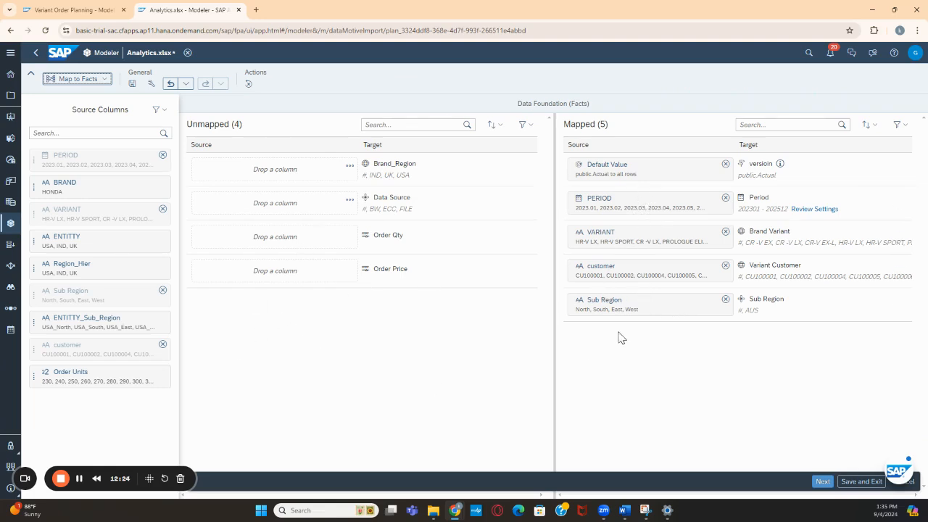
click(725, 300)
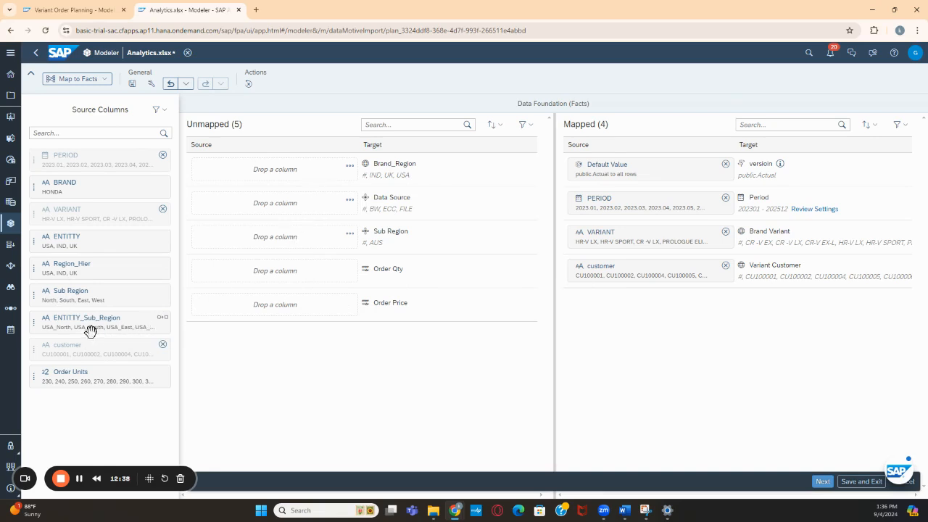
drag(96, 323, 281, 246)
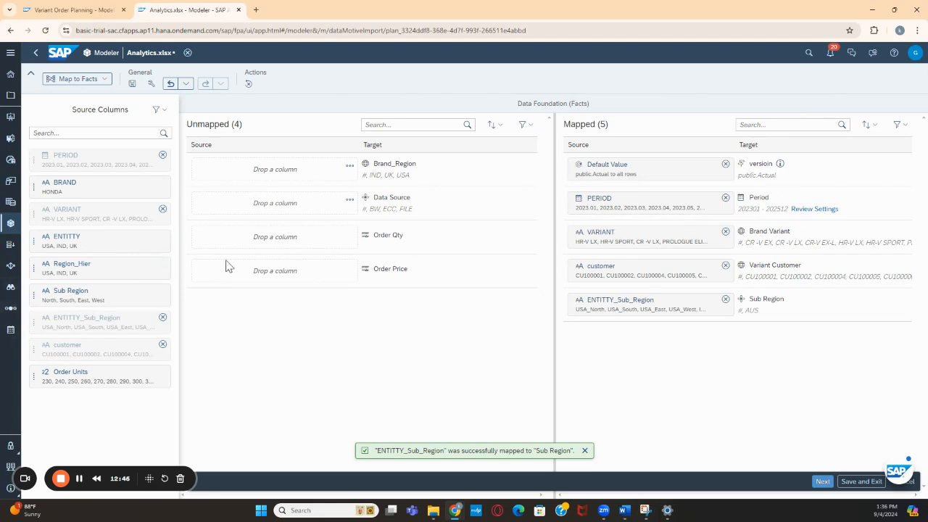
Set the default value of the Data Source dimension to FILE for all rows
click(349, 199)
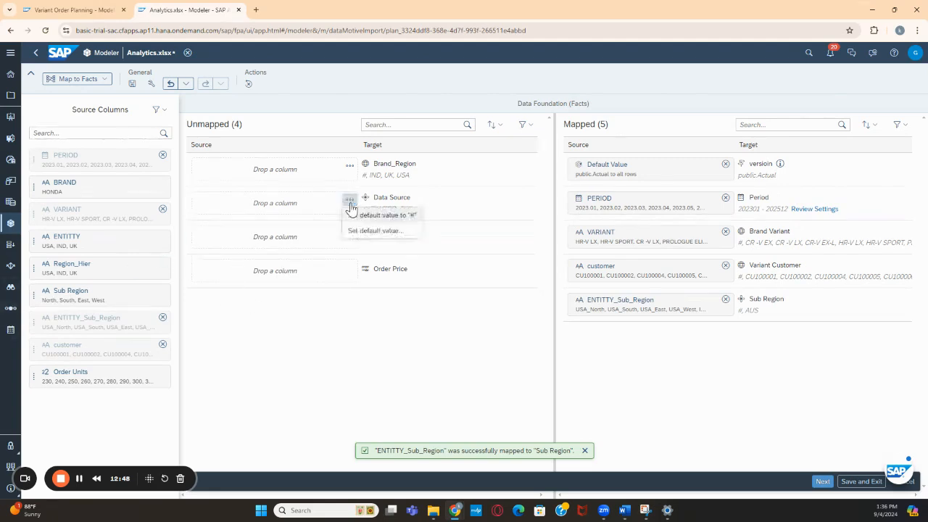
click(378, 231)
click(385, 256)
click(517, 371)
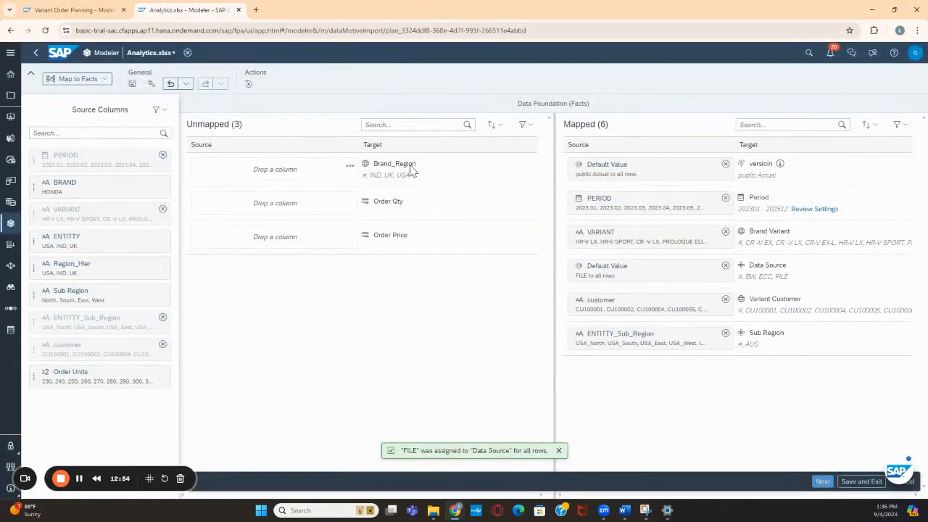
Map the ENTITTY column to Brand_Region and Order Units to Order Qty, leaving Order Price unmapped
drag(65, 240, 290, 176)
drag(68, 374, 294, 180)
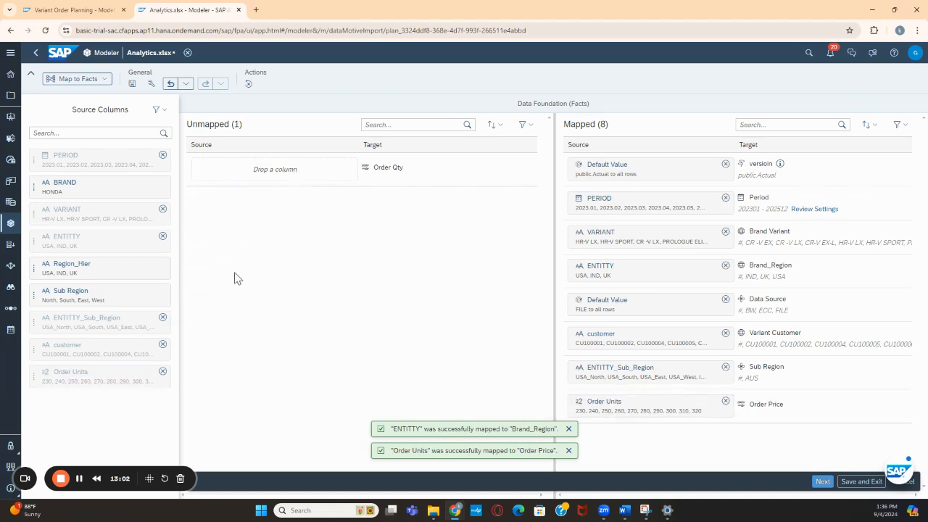
click(726, 402)
drag(78, 375, 293, 171)
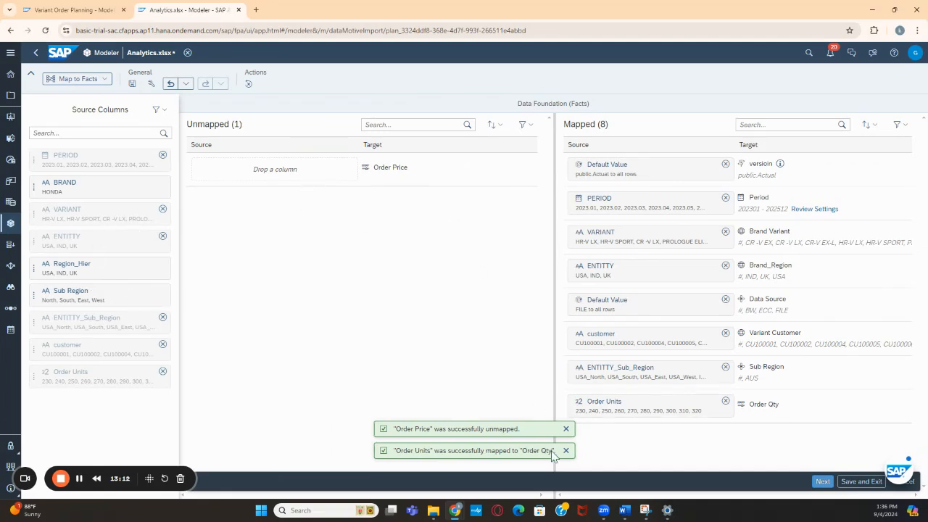
click(566, 430)
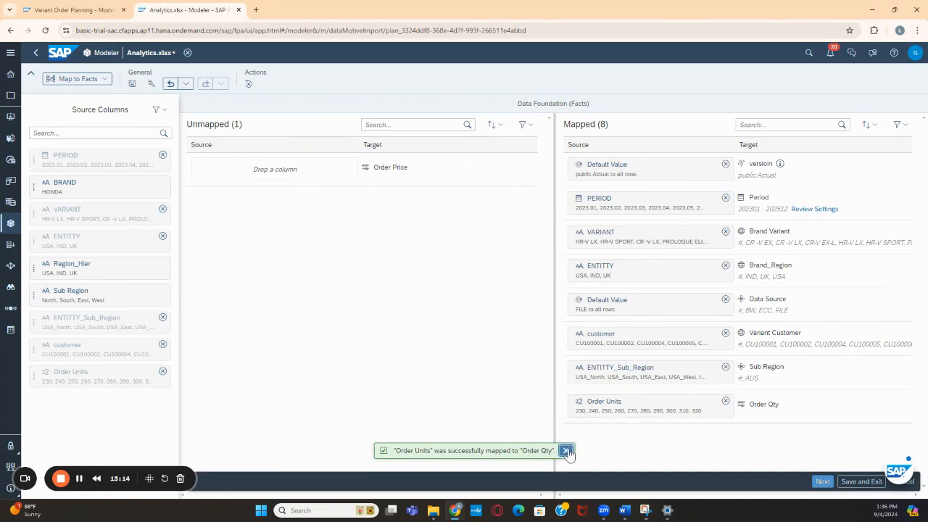
click(565, 451)
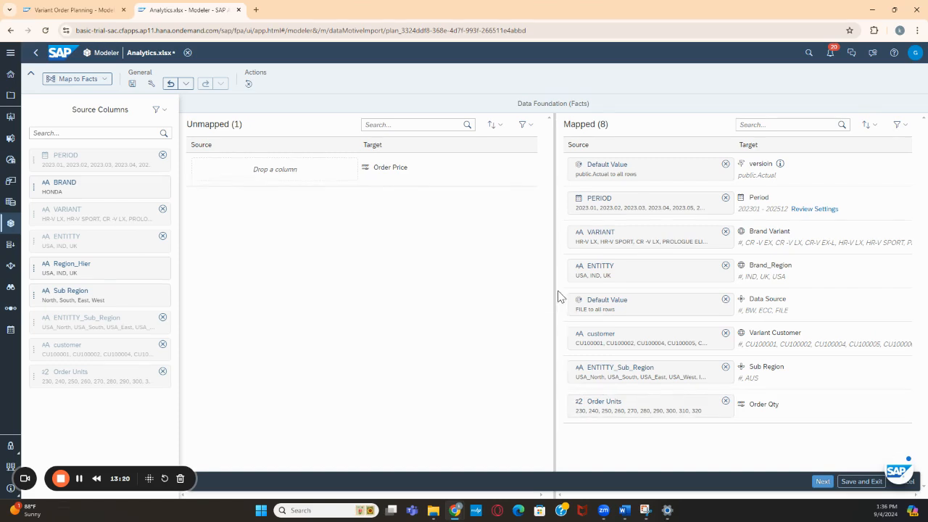
Map the Region_Hier column to the Region_Hier property of Sub Region and run the import with the Update method
click(823, 482)
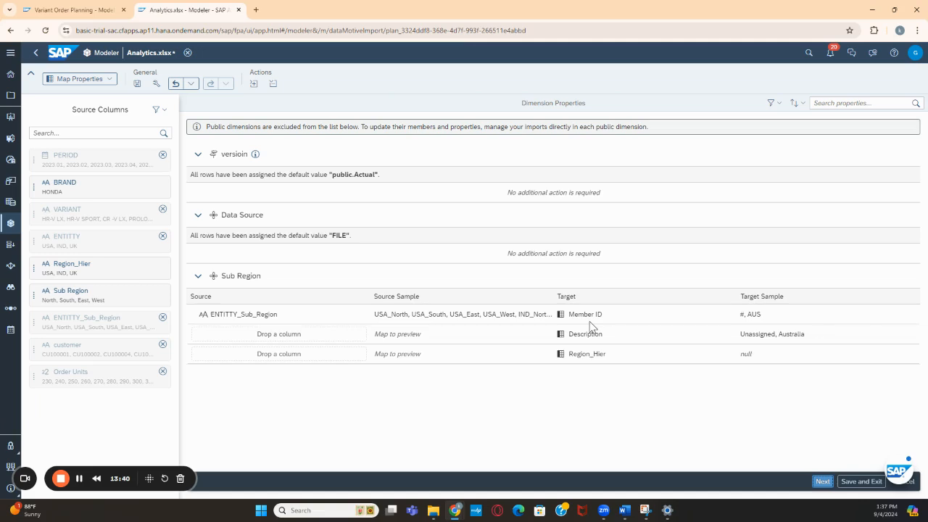
drag(69, 266, 284, 354)
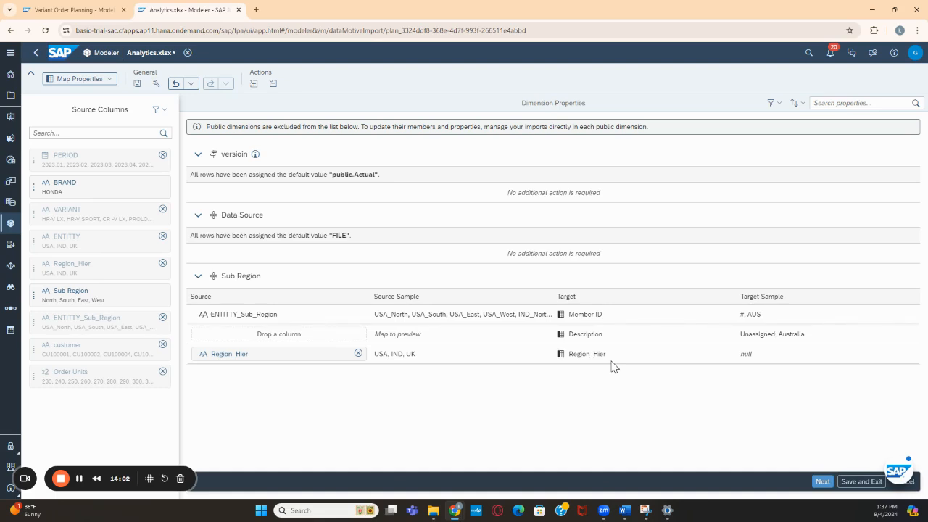
click(822, 482)
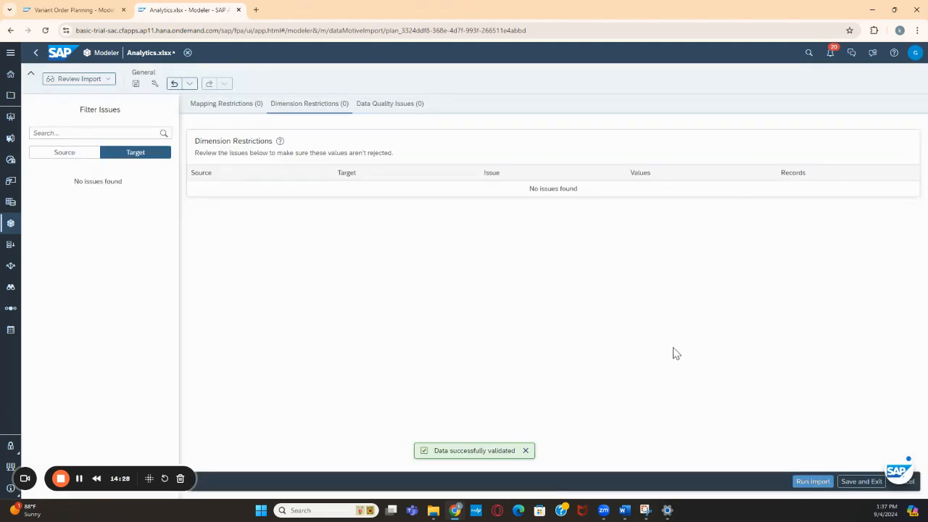
click(812, 482)
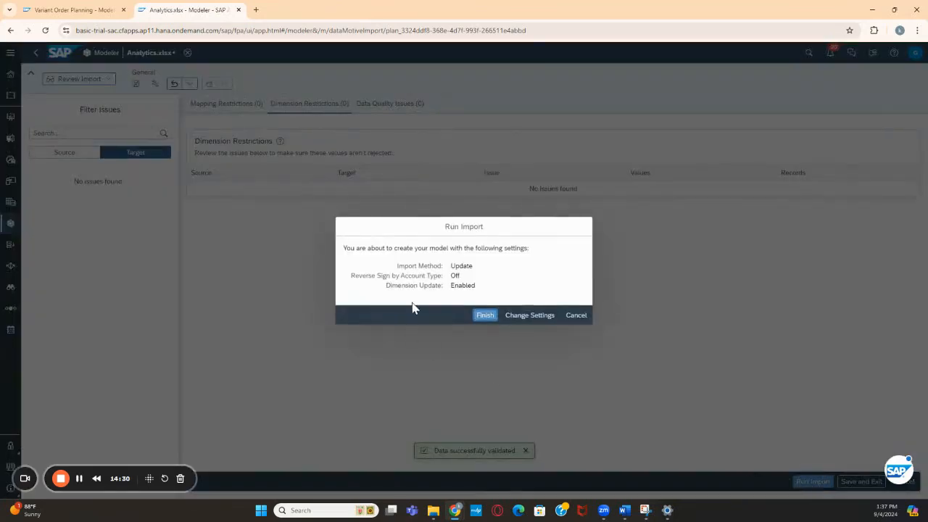
click(483, 317)
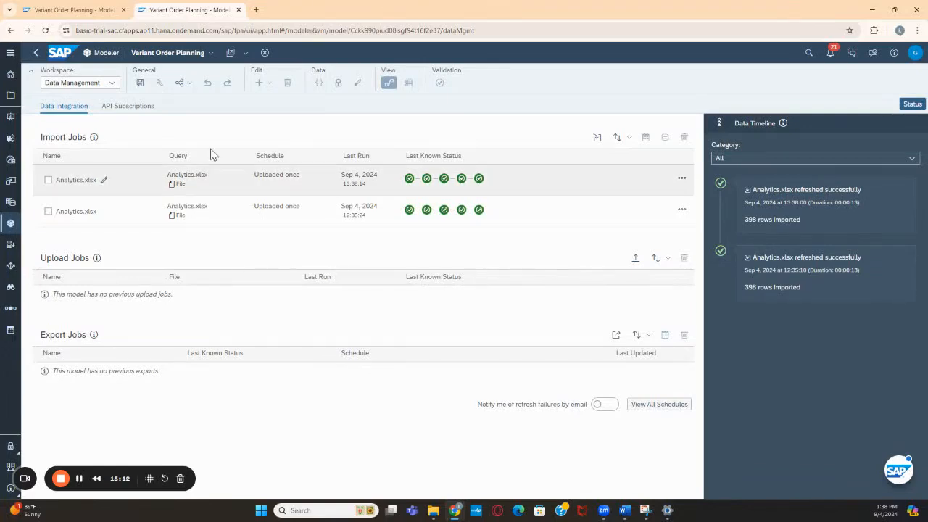
Reopen the Variant Order Planning model and check the imported Actual rows in its Data Foundation preview
click(57, 10)
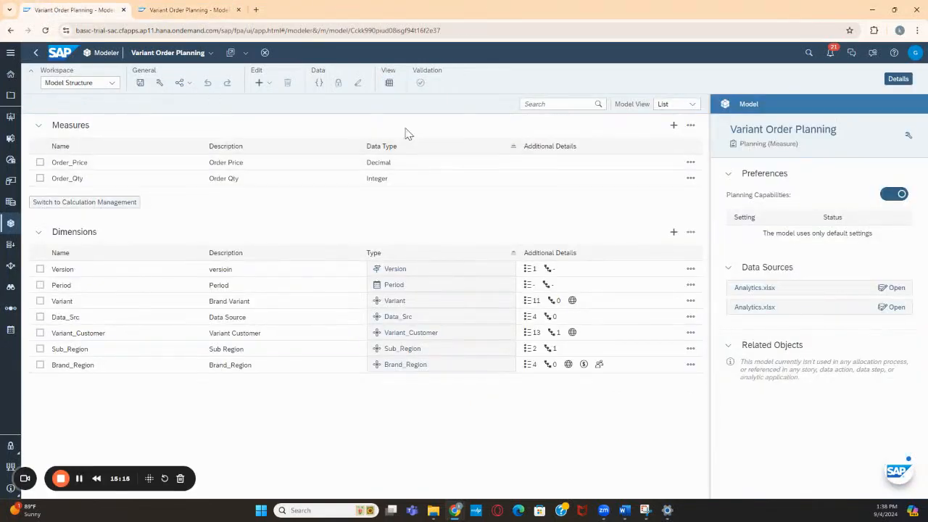
click(389, 84)
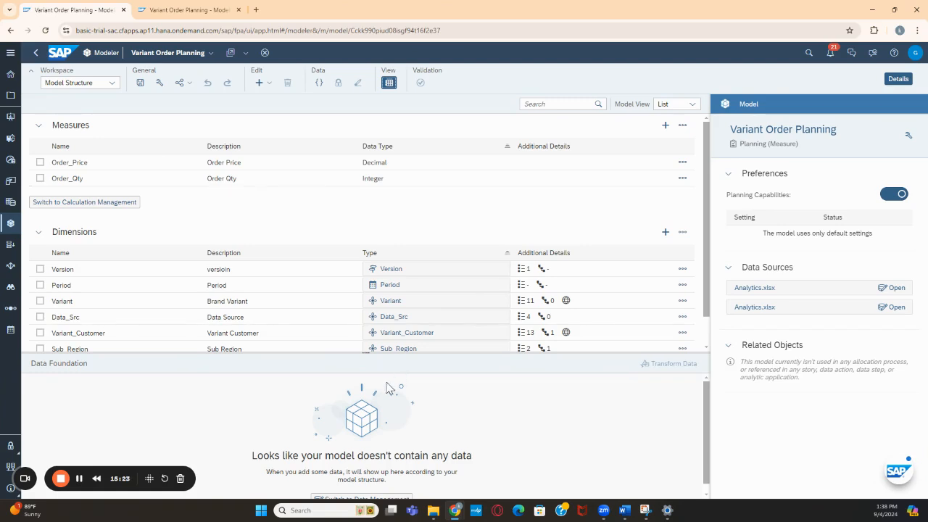
scroll(370, 435, down, 1)
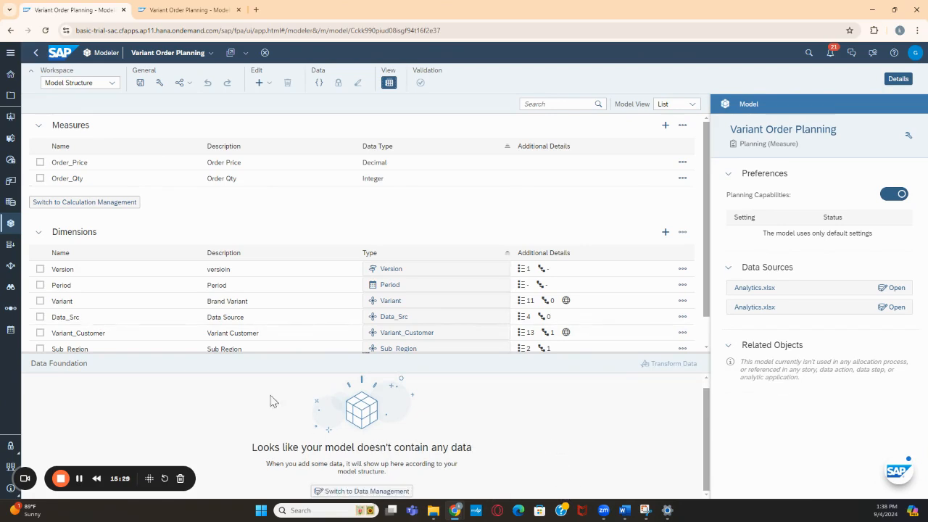
click(36, 54)
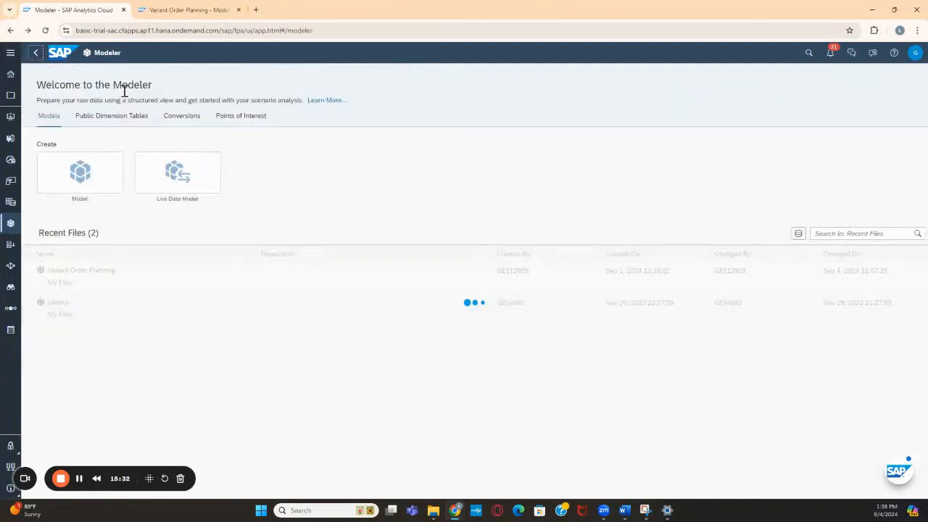
click(106, 273)
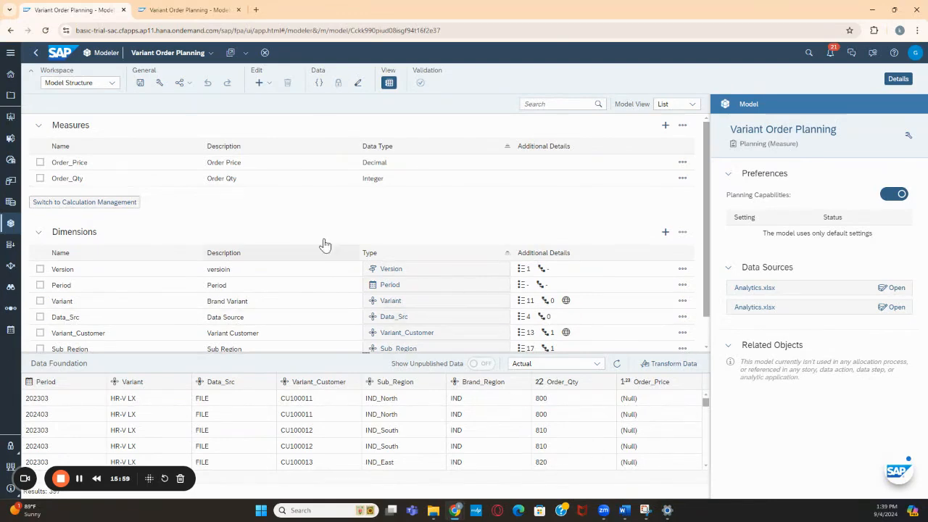
click(389, 84)
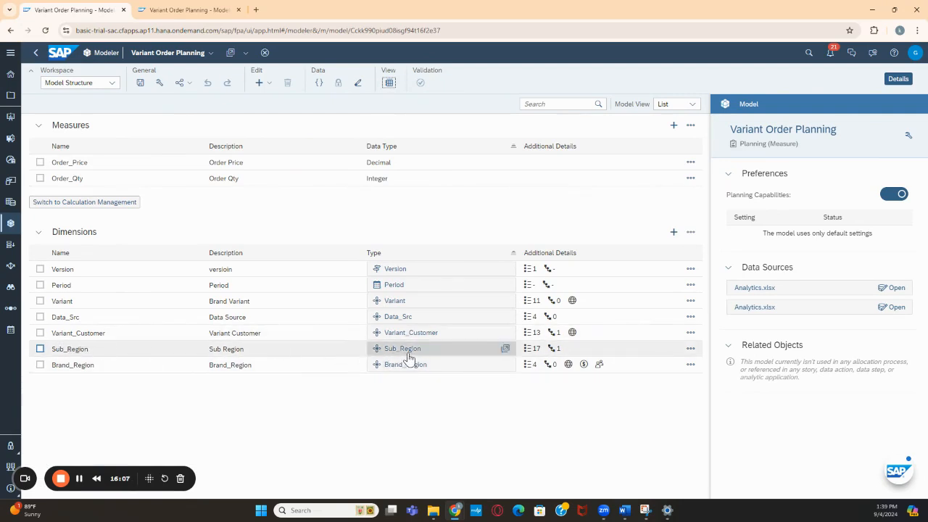
Open the Sub_Region dimension table and examine the Region_Hier parents of the IND, UK and USA members
click(504, 349)
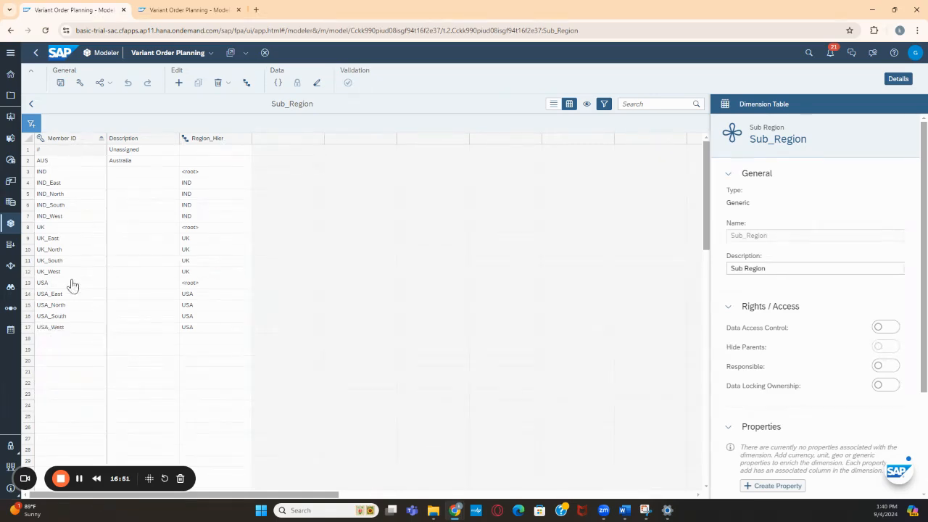
click(54, 229)
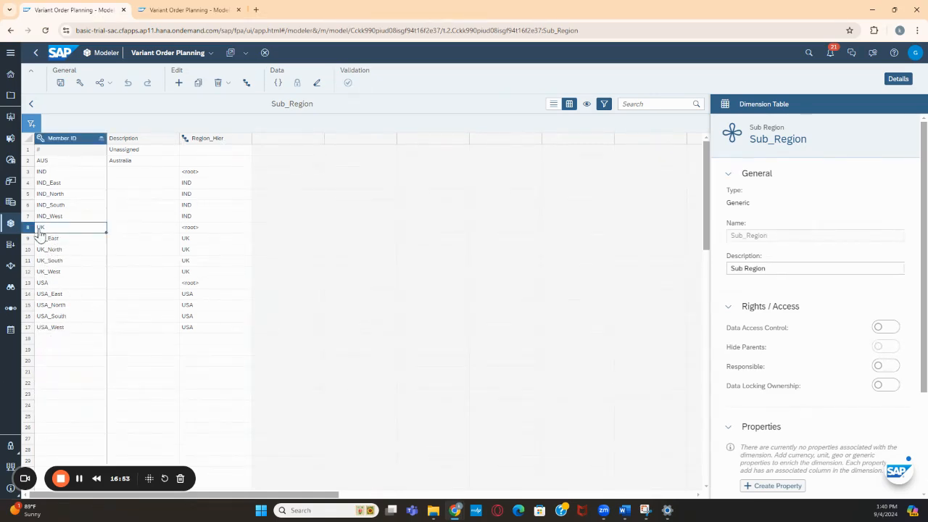
click(182, 229)
click(59, 176)
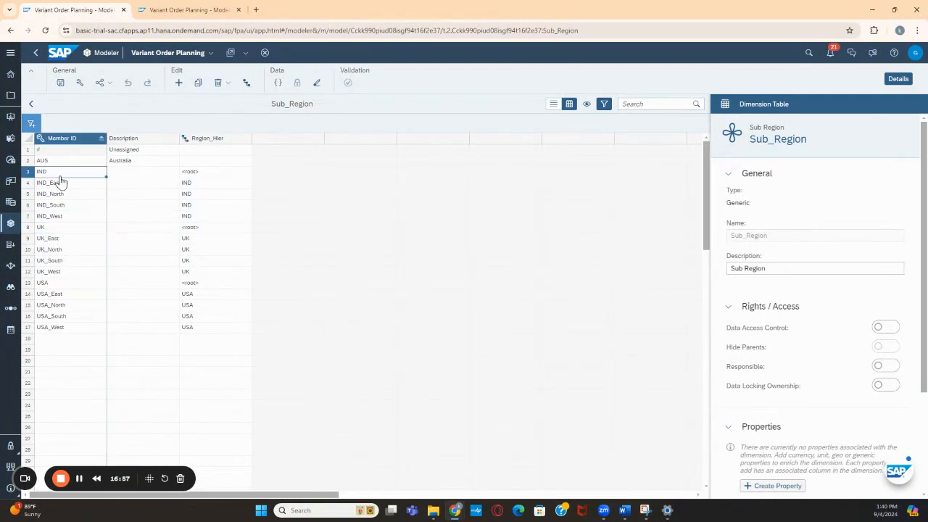
click(192, 172)
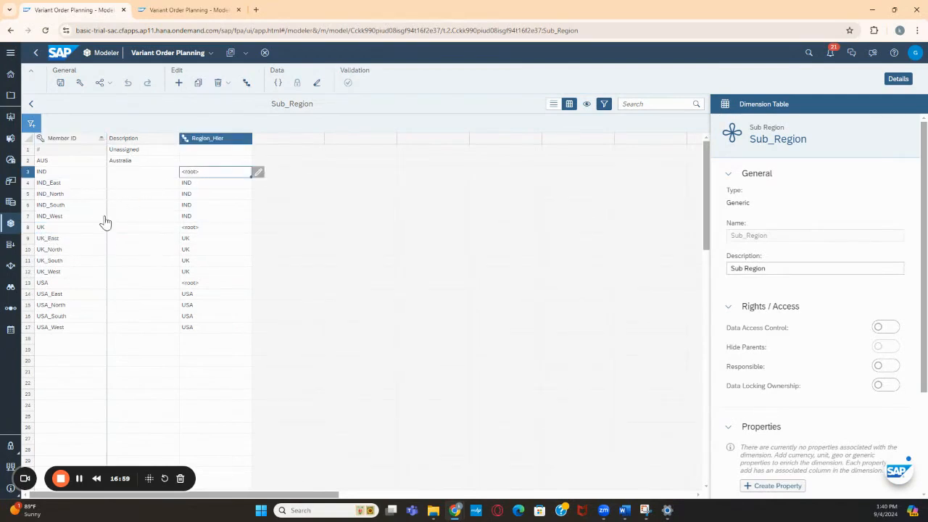
click(58, 286)
click(211, 285)
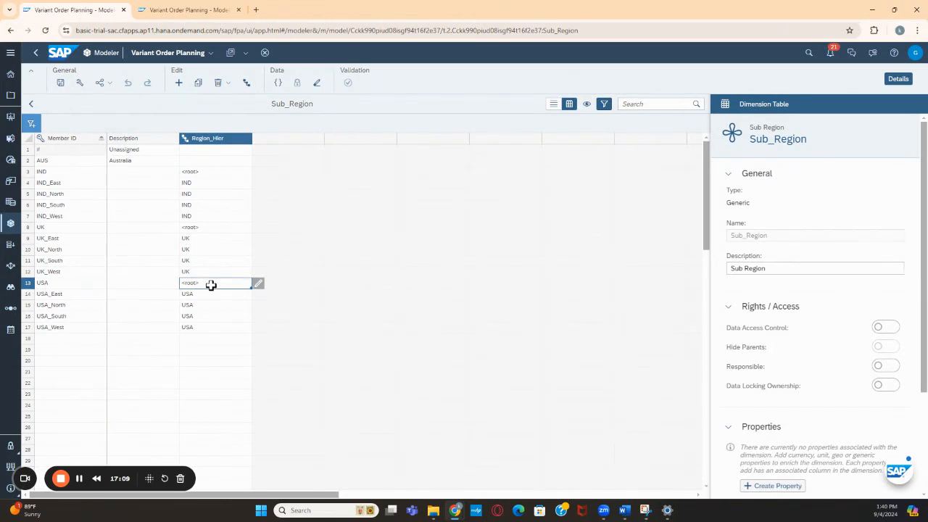
click(65, 339)
click(48, 284)
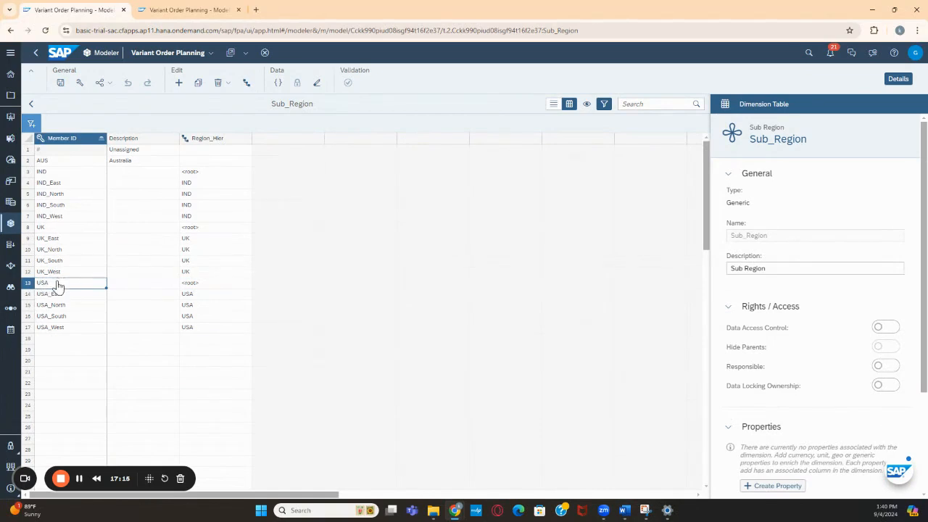
click(186, 272)
text(UK)
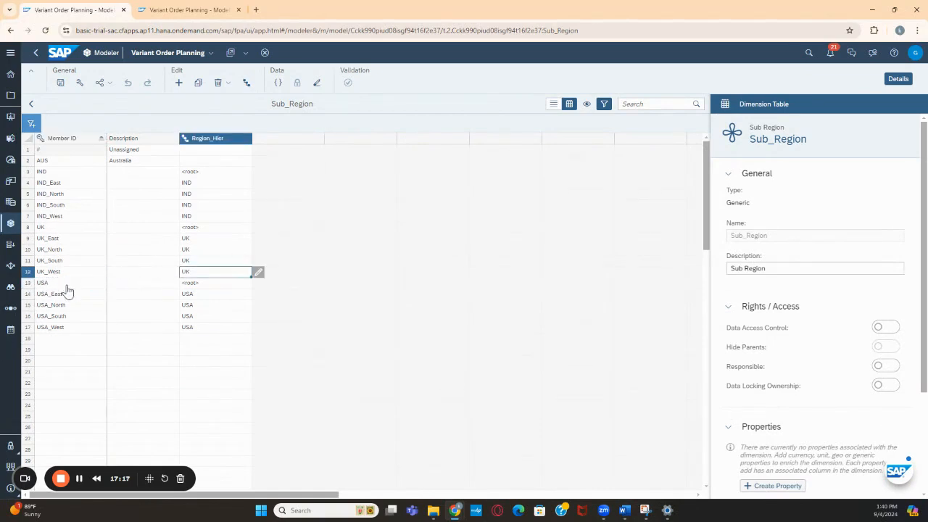
click(197, 286)
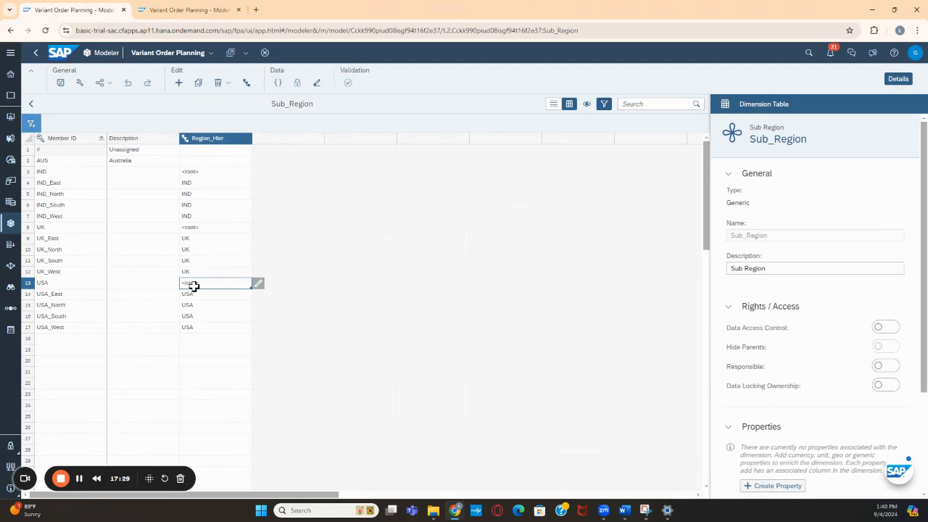
Try adding WORLD as a new member ID in the first empty row below USA_West, and undo the entry
click(65, 339)
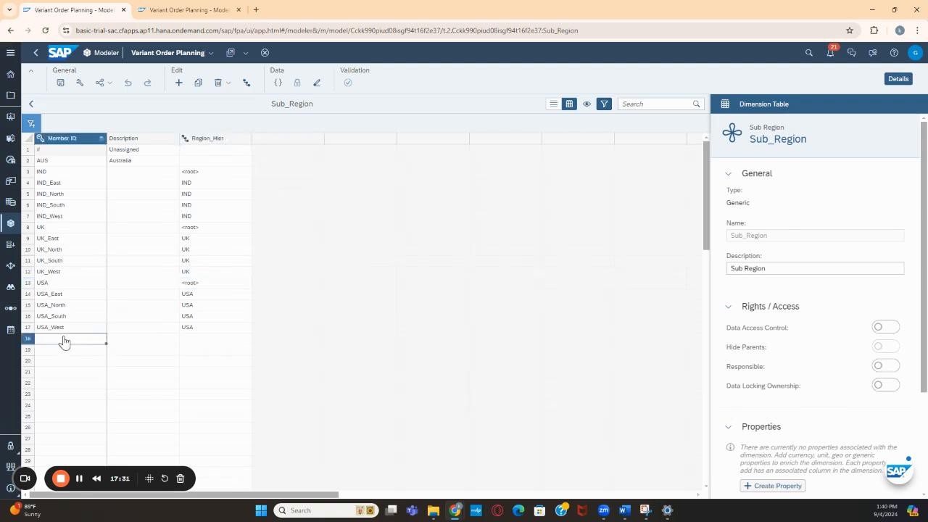
text(WORLD)
key(Tab)
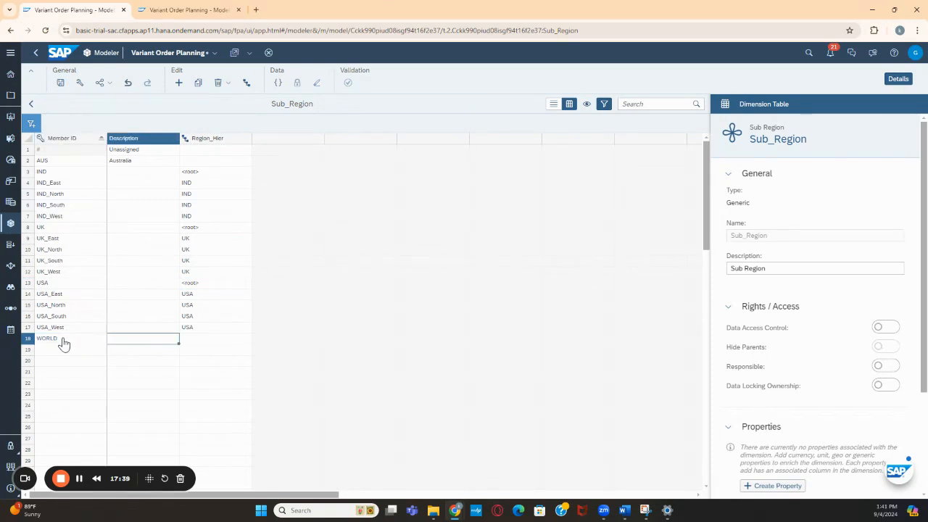
click(64, 343)
key(ctrl+z)
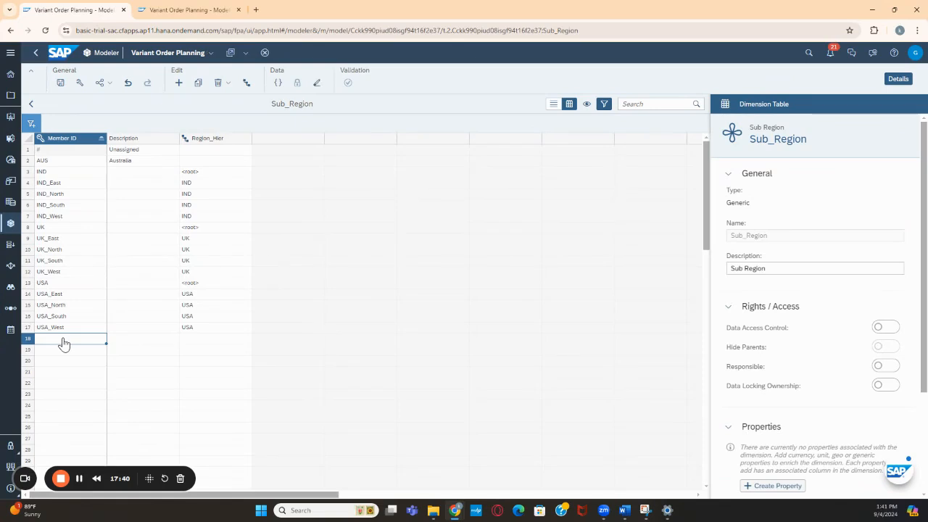
Set the Region_Hier parent of the IND_East member to AUS
click(369, 258)
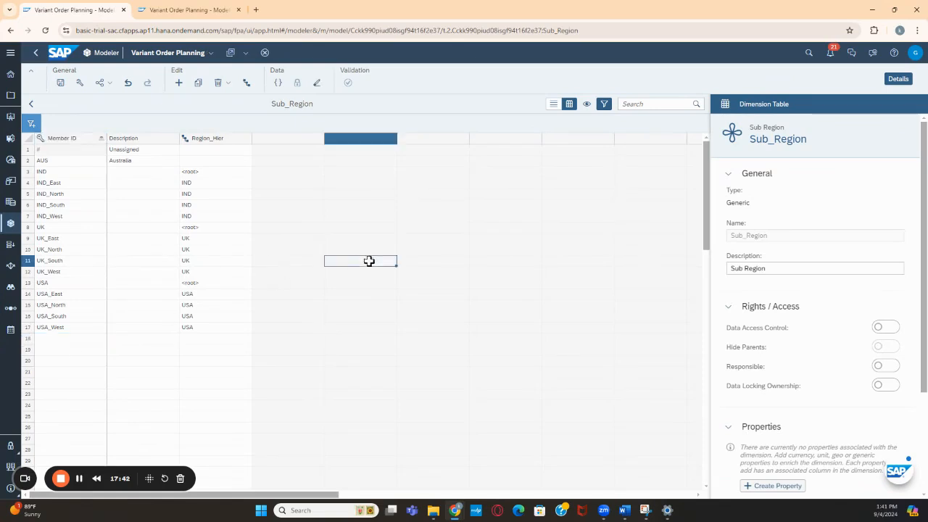
click(55, 163)
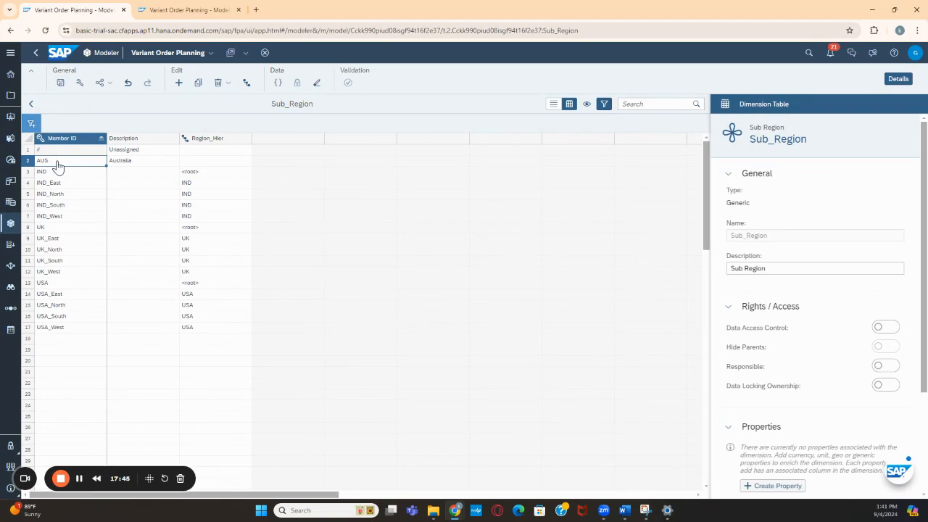
click(211, 185)
text(AUS)
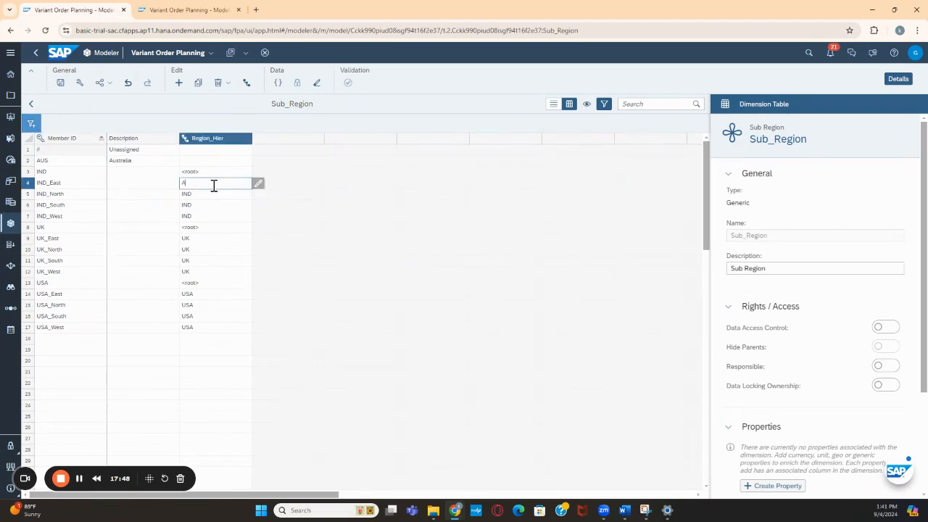
key(Return)
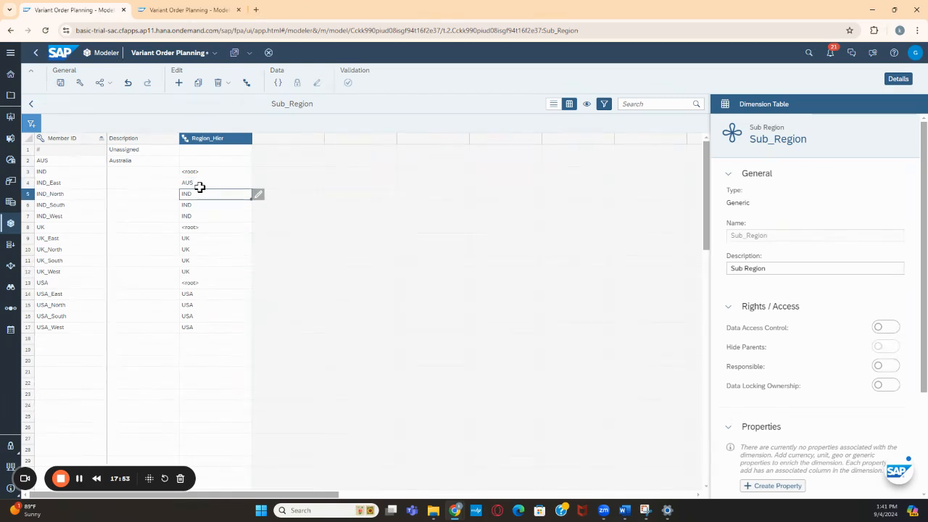
Try to save the Sub_Region dimension with AUS as the parent of IND_East, and dismiss the resulting notification
click(200, 185)
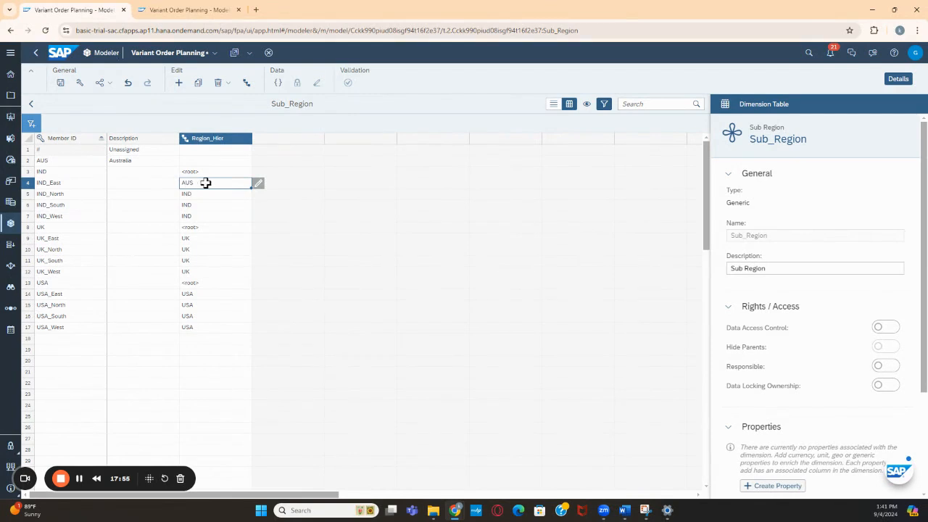
click(49, 160)
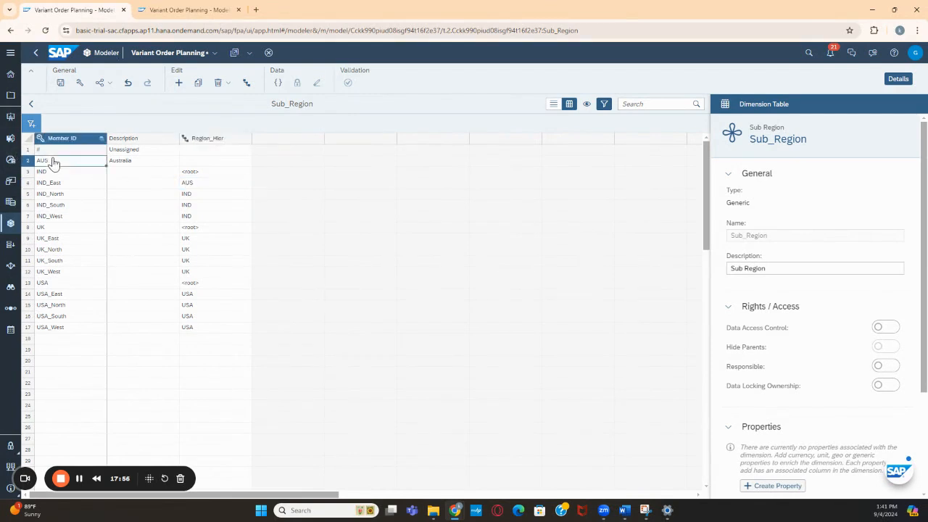
click(192, 182)
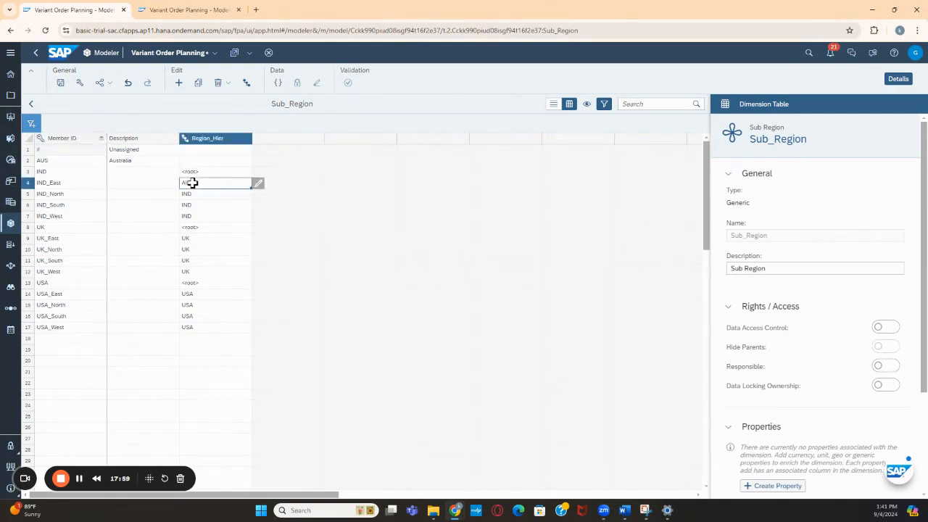
click(61, 83)
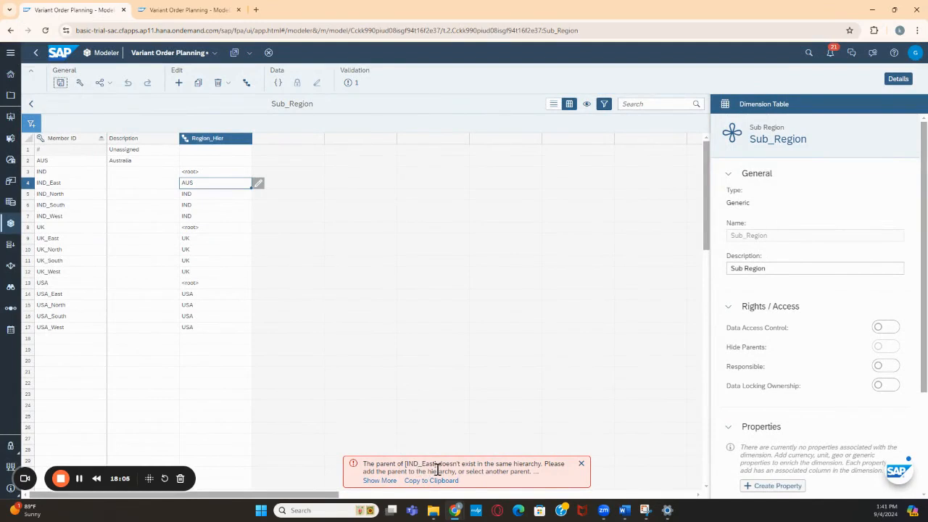
click(581, 464)
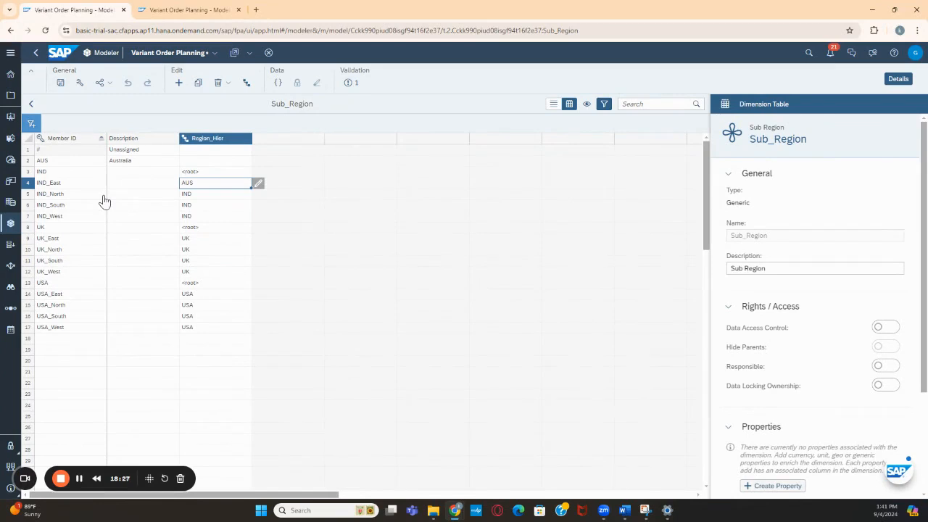
Set the Region_Hier parent of the AUS member to <root> and save the Sub_Region dimension
click(362, 250)
click(198, 172)
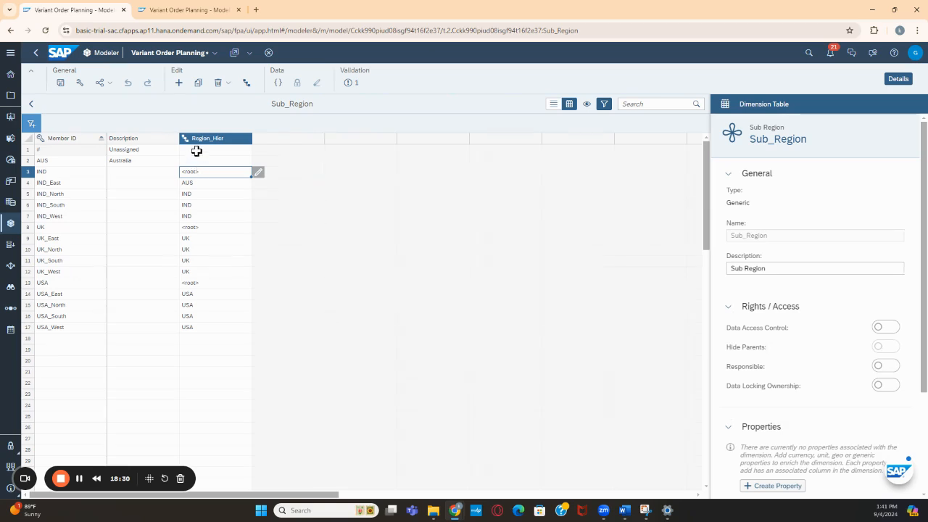
click(196, 153)
click(199, 160)
text(<root>)
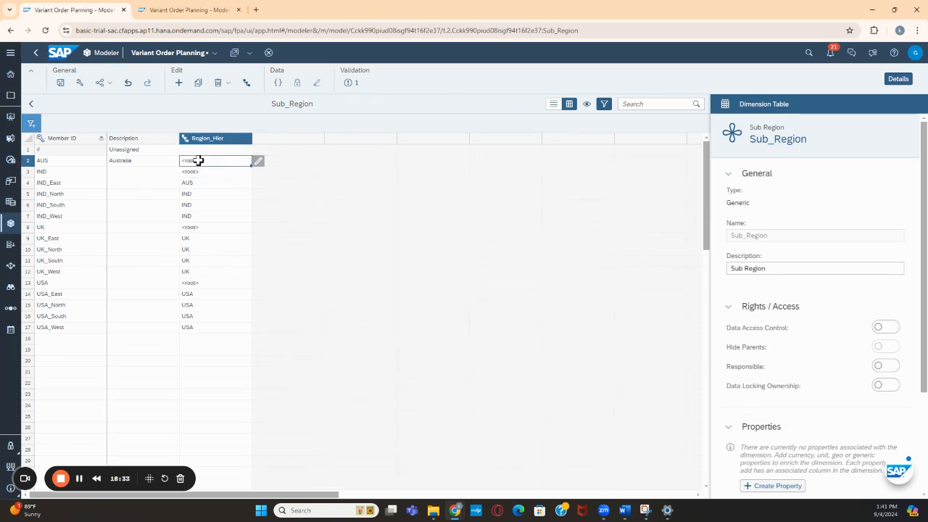
click(316, 211)
click(60, 83)
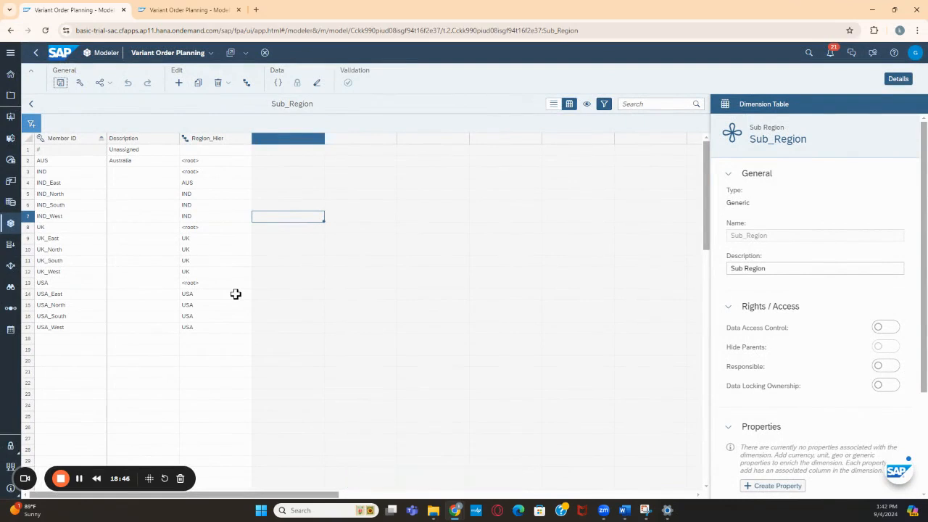
Set the Region_Hier parent of IND_East to IND, clear the parent of AUS, and save the dimension
click(201, 182)
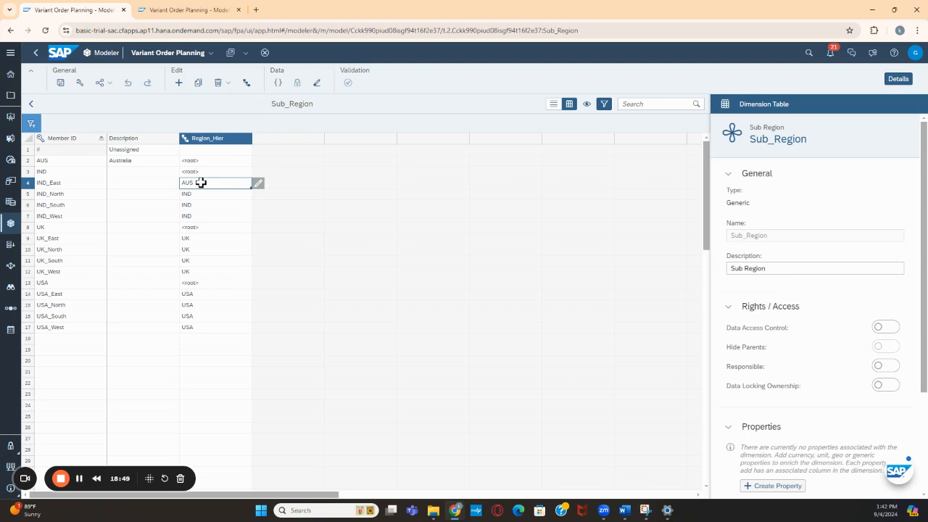
text(IND)
click(470, 205)
click(212, 160)
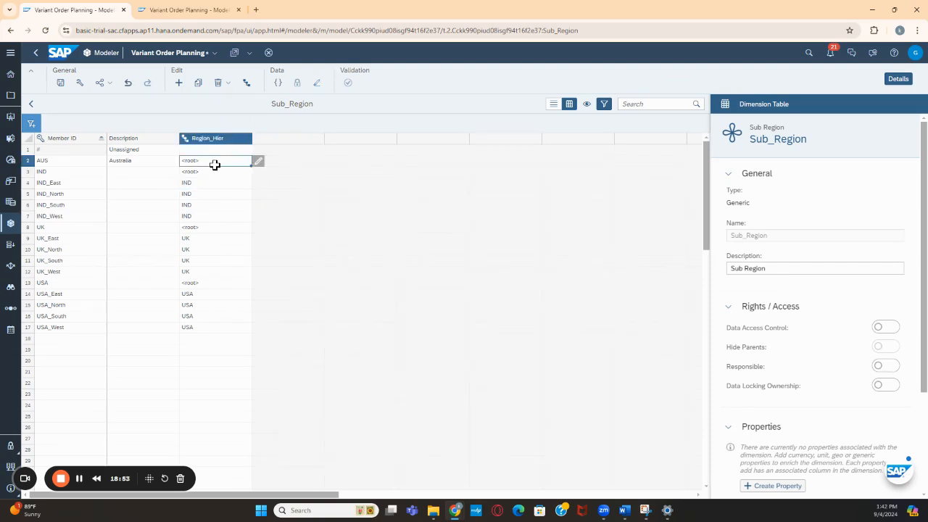
key(Delete)
click(530, 225)
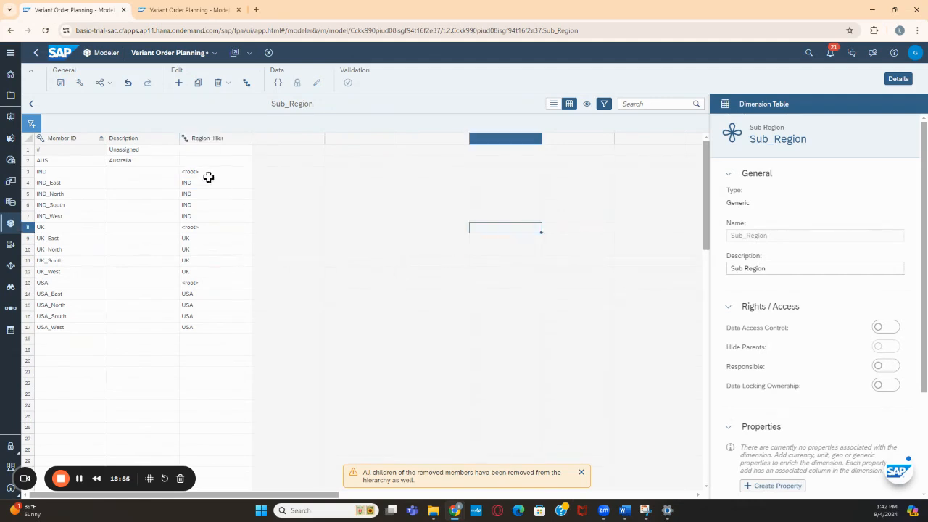
click(62, 84)
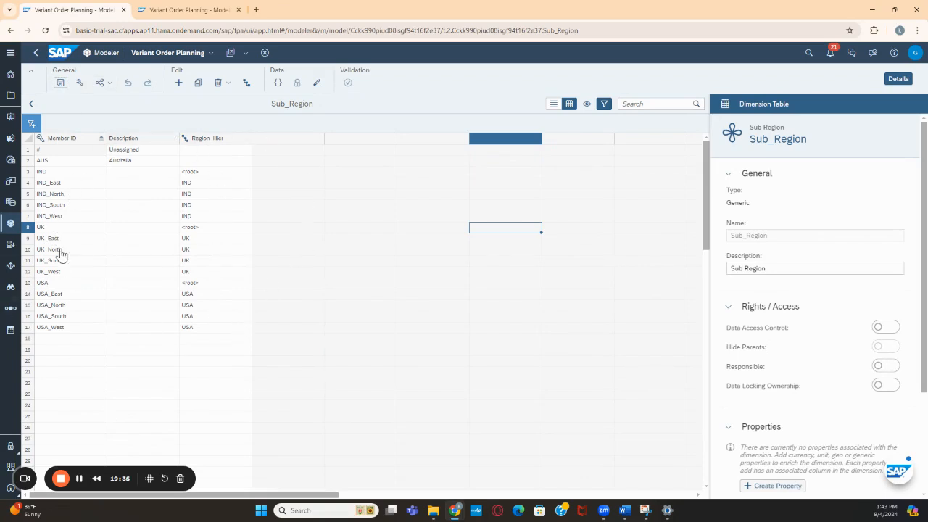
Show the Region_Hier hierarchy as a tree and examine the members under UK, IND and USA
click(246, 85)
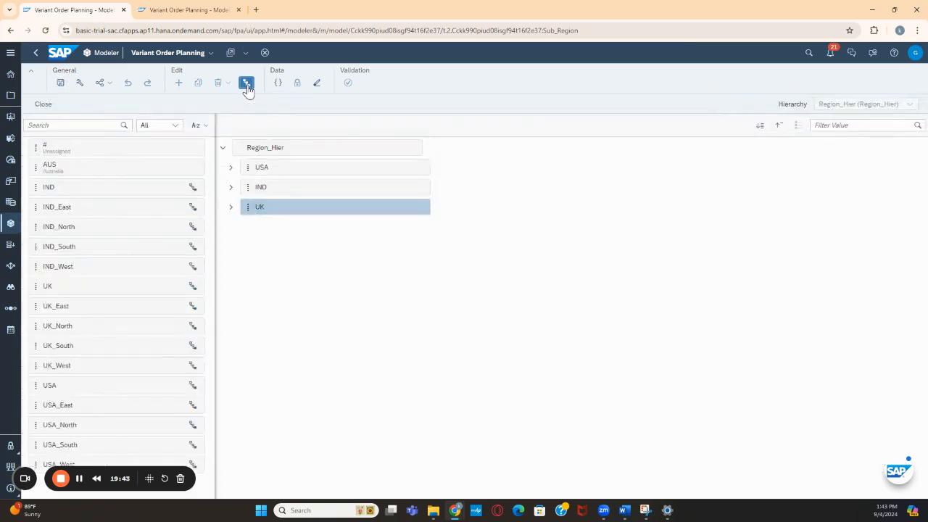
click(231, 207)
click(231, 187)
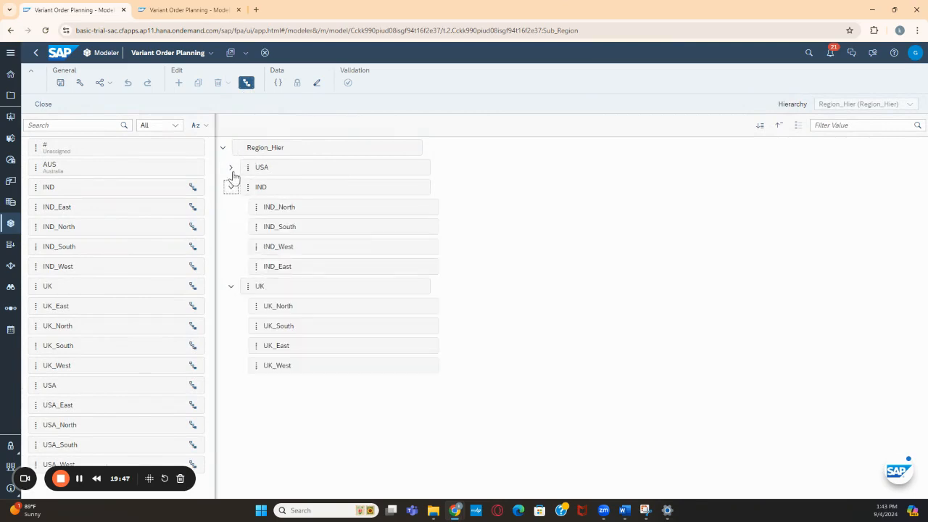
click(230, 168)
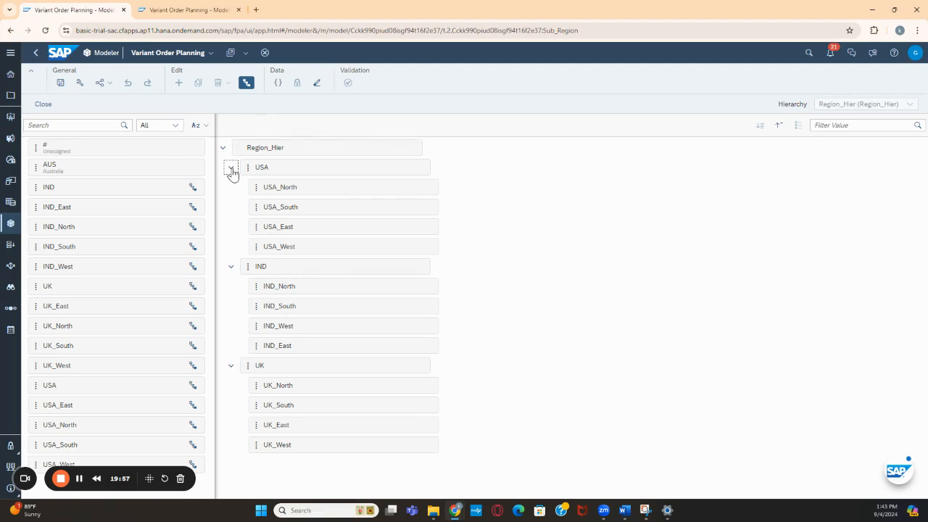
Reopen the Variant Order Planning model and open its Variant_Customer dimension table
click(36, 54)
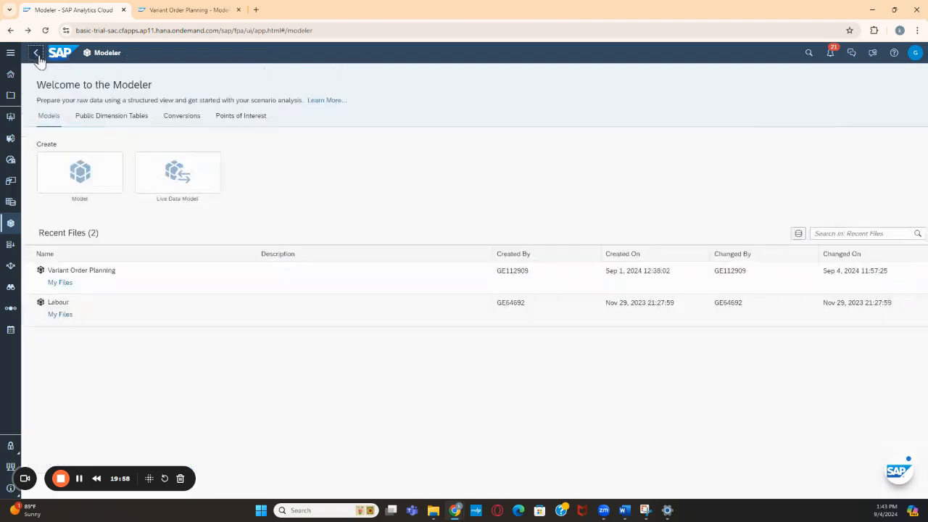
click(81, 270)
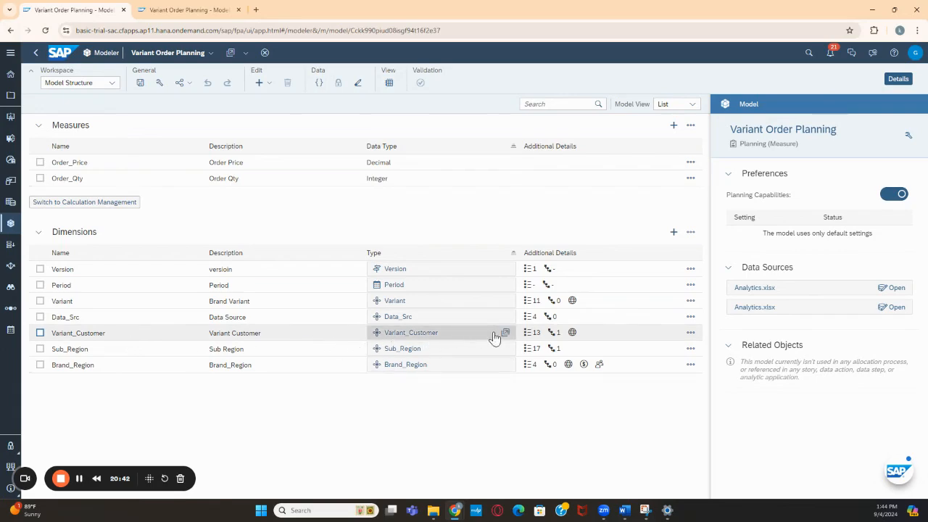
click(506, 333)
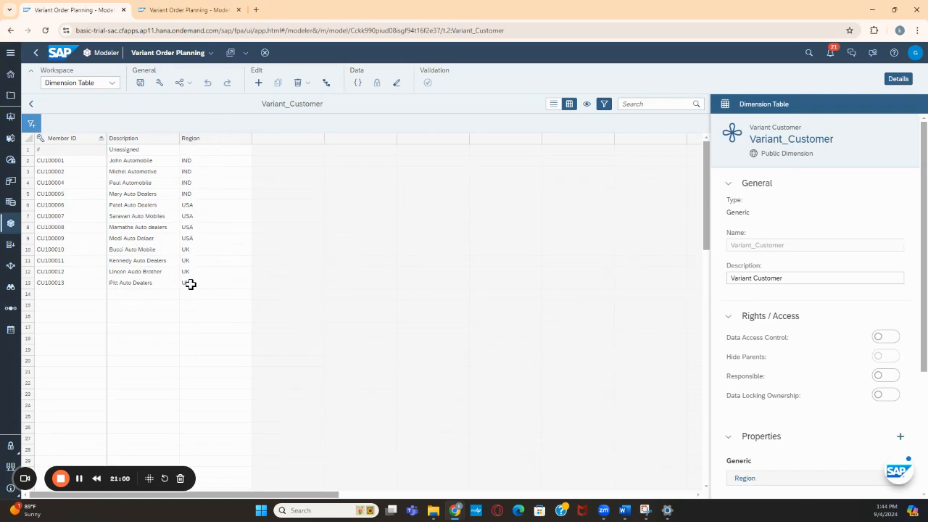
Delete the existing level-based Region hierarchy from the Variant_Customer dimension
scroll(769, 327, down, 3)
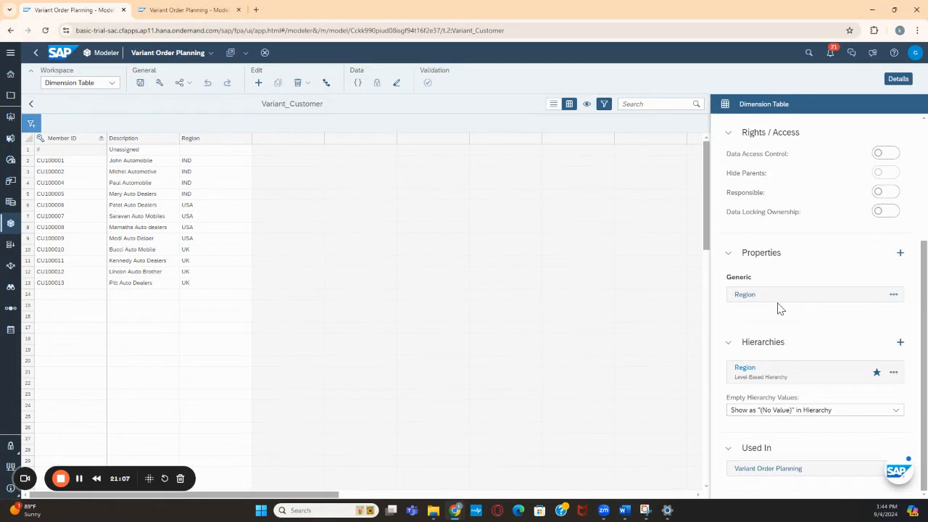
click(893, 372)
click(833, 433)
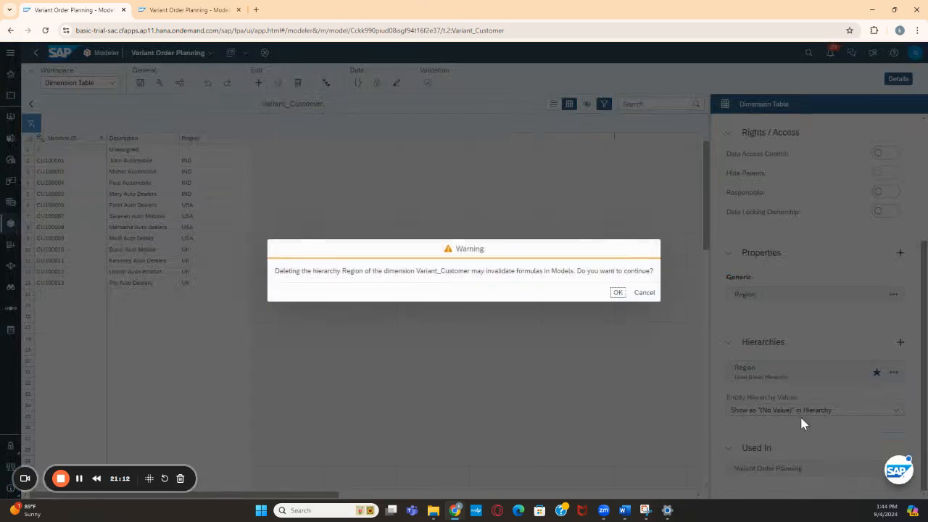
click(618, 292)
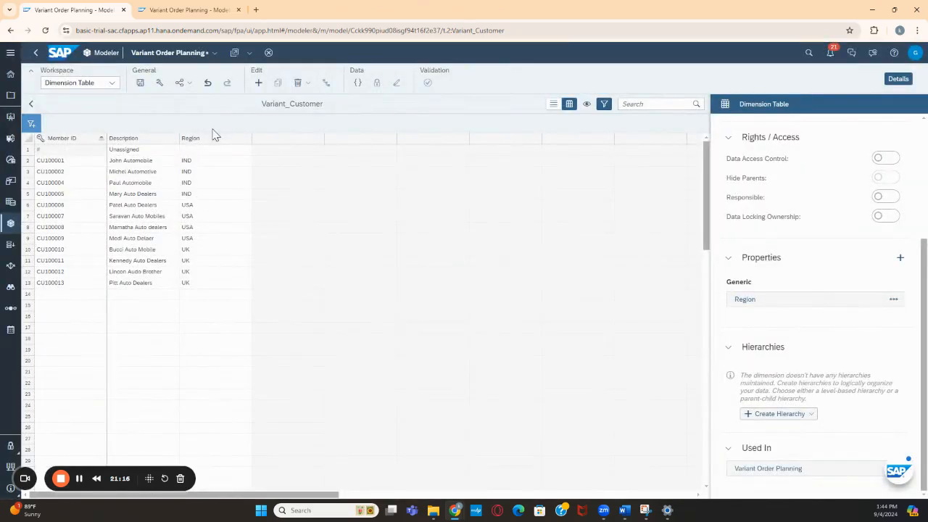
Start a new level-based hierarchy for Variant_Customer with Region as both its ID and description
click(811, 419)
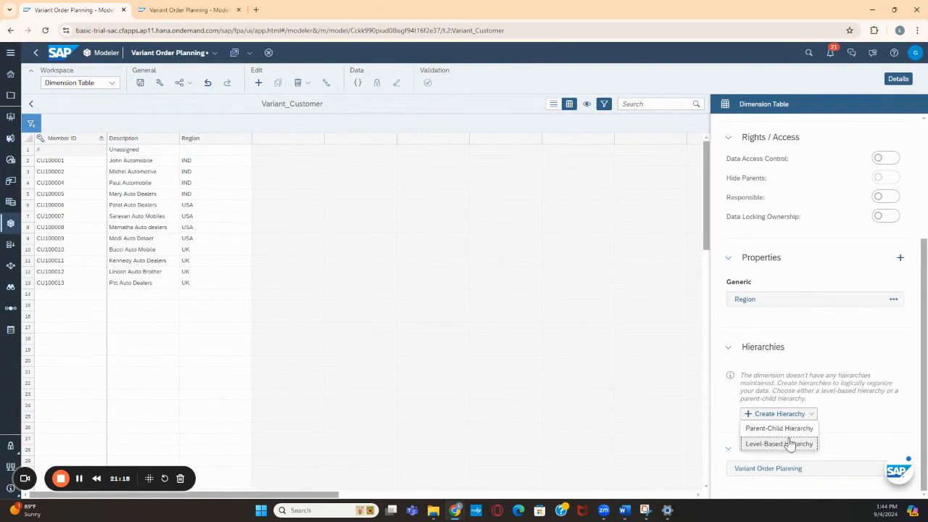
click(787, 450)
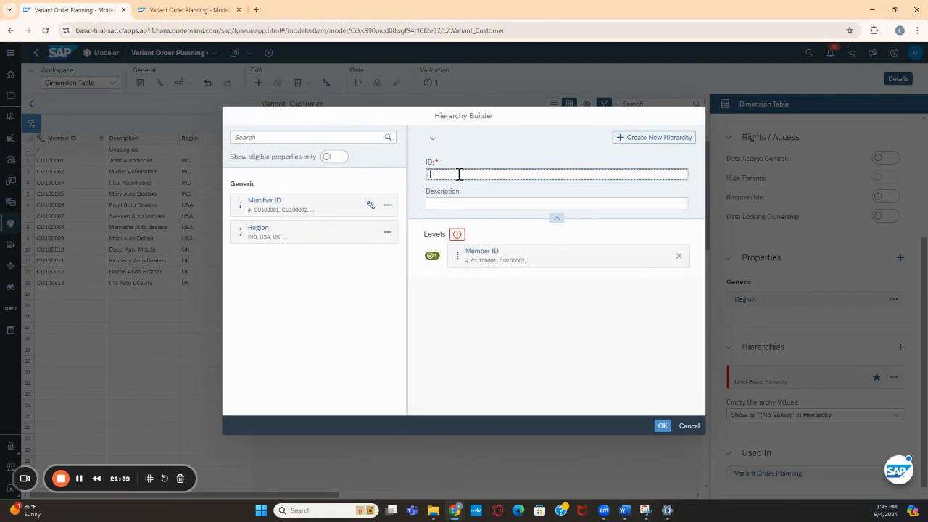
text(Regh)
text(ion)
key(Tab)
text(Regio)
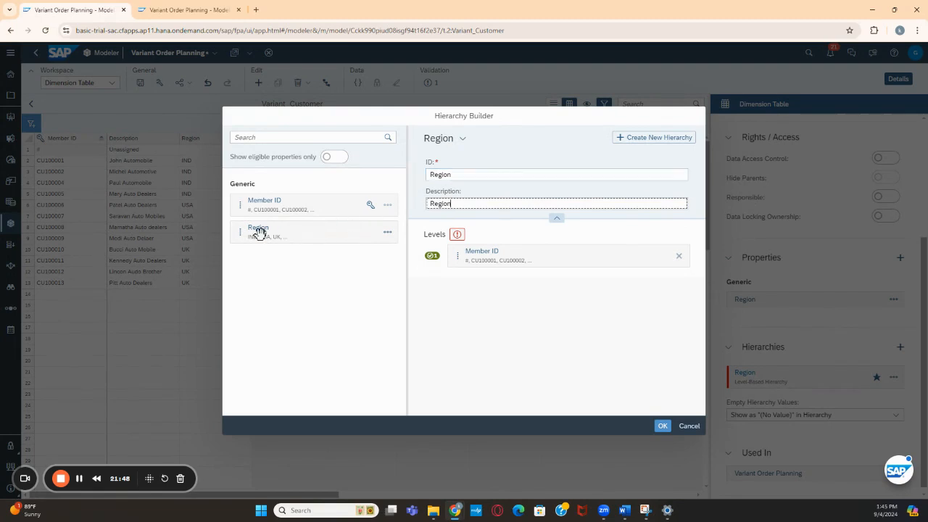
Try adding the Region property as a level above Member ID, and remove it from the levels
drag(259, 234, 468, 244)
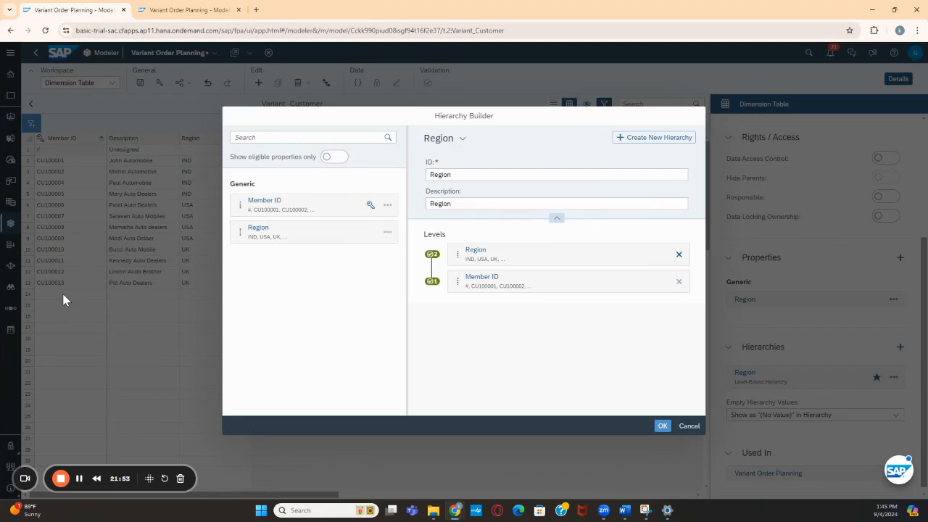
mouse_move(483, 250)
mouse_down()
mouse_move(469, 315)
mouse_move(475, 250)
mouse_up()
click(679, 254)
Place the Region property above Member ID in the hierarchy's levels and confirm the hierarchy
drag(248, 222, 468, 265)
drag(246, 230, 468, 246)
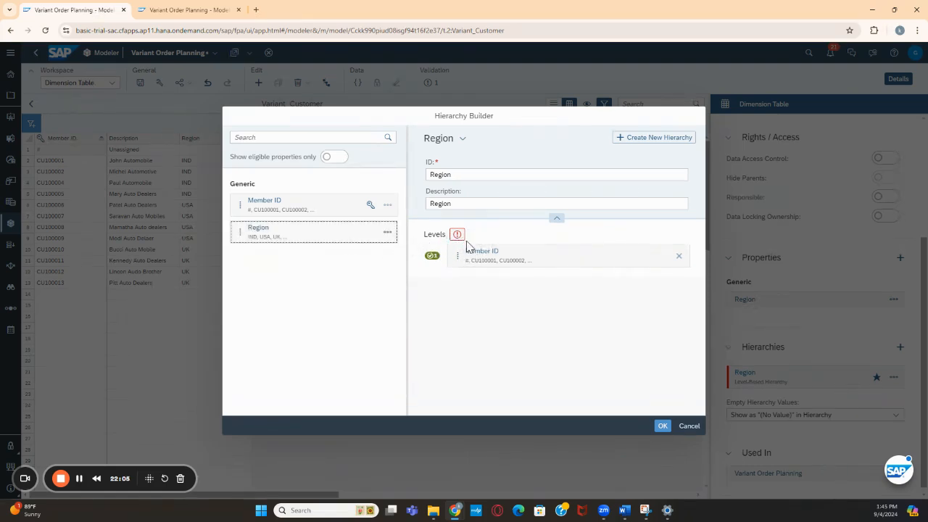
drag(263, 240, 496, 254)
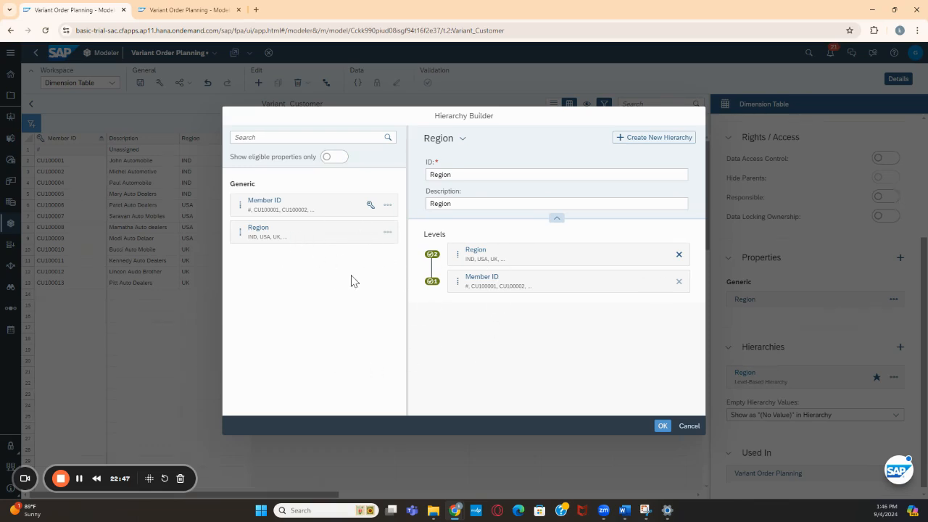
click(662, 427)
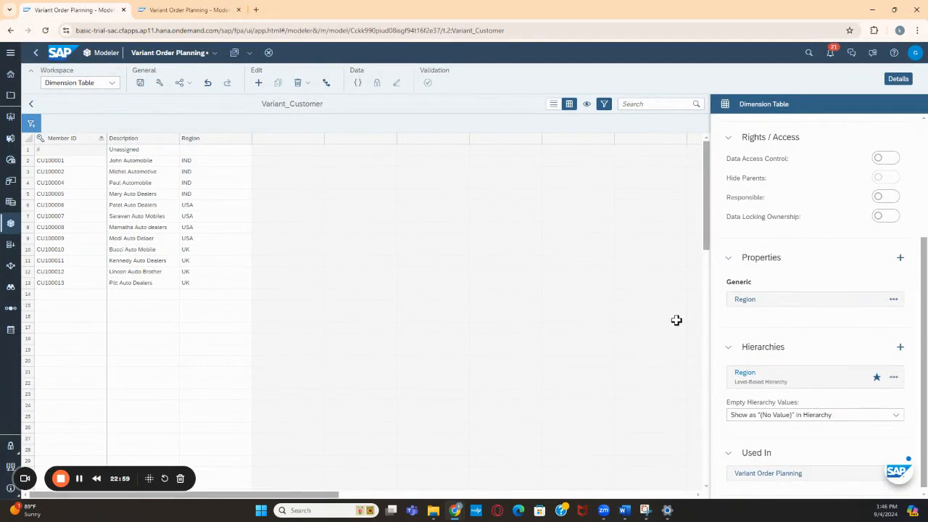
Create a text property for Variant_Customer with ID Sub_region and description Sub Region
click(893, 299)
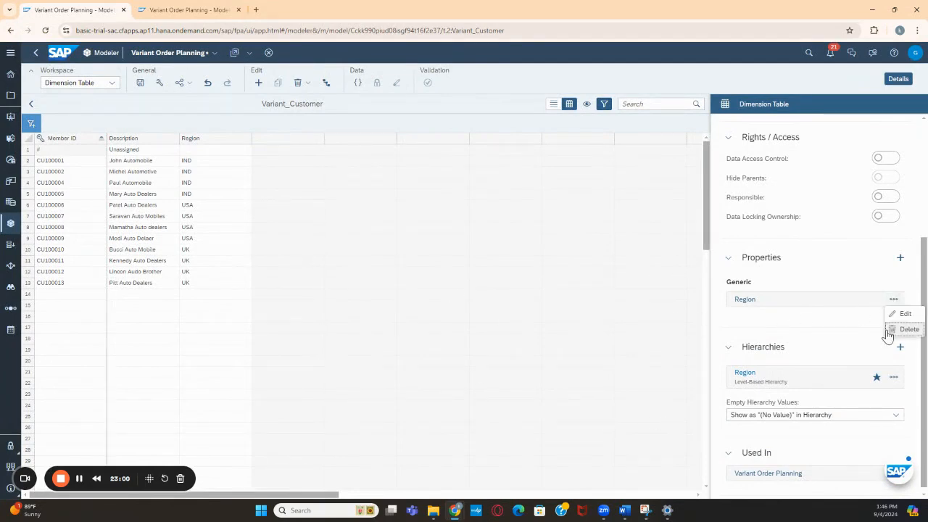
click(902, 258)
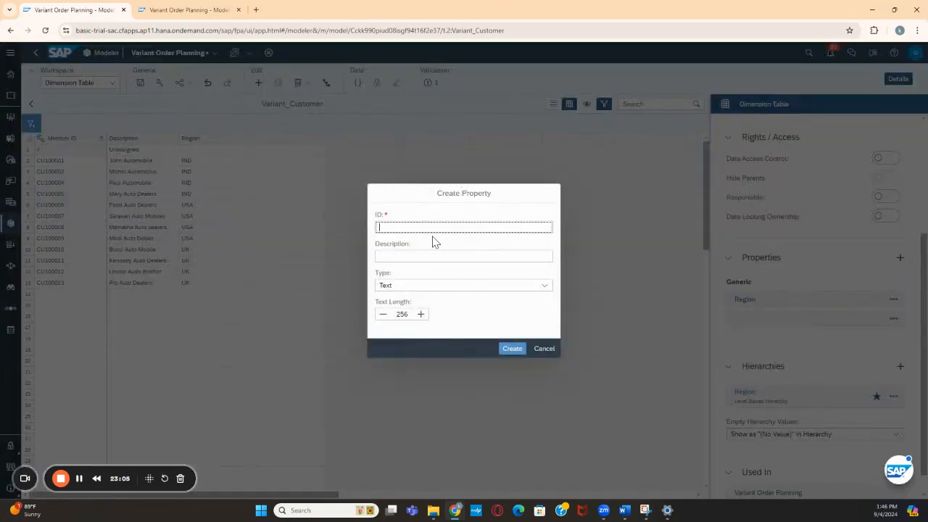
text(Sub Rego)
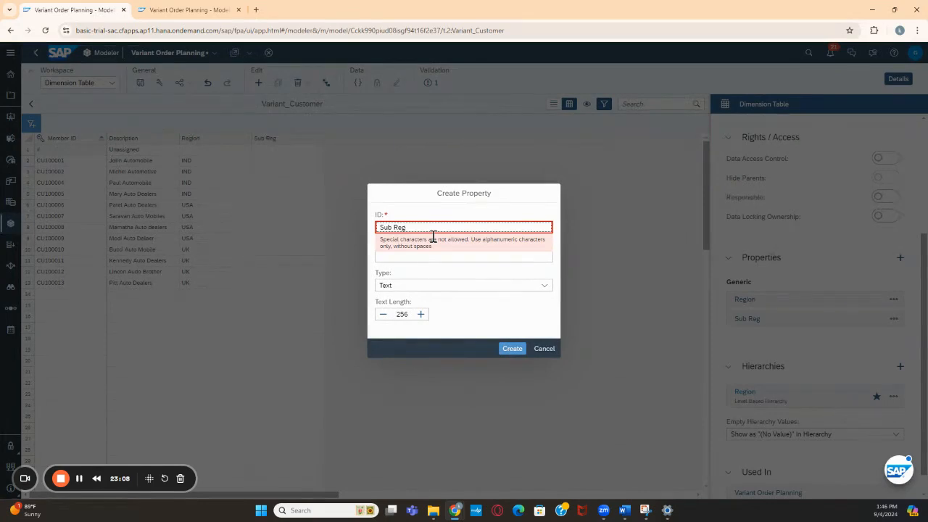
key(BackSpace)
text(_region)
key(Tab)
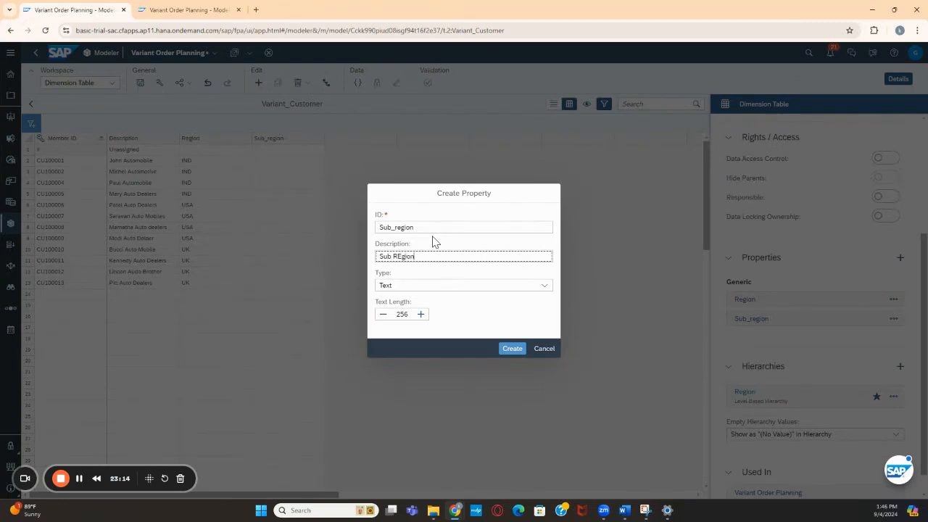
text(Sub Region)
click(510, 349)
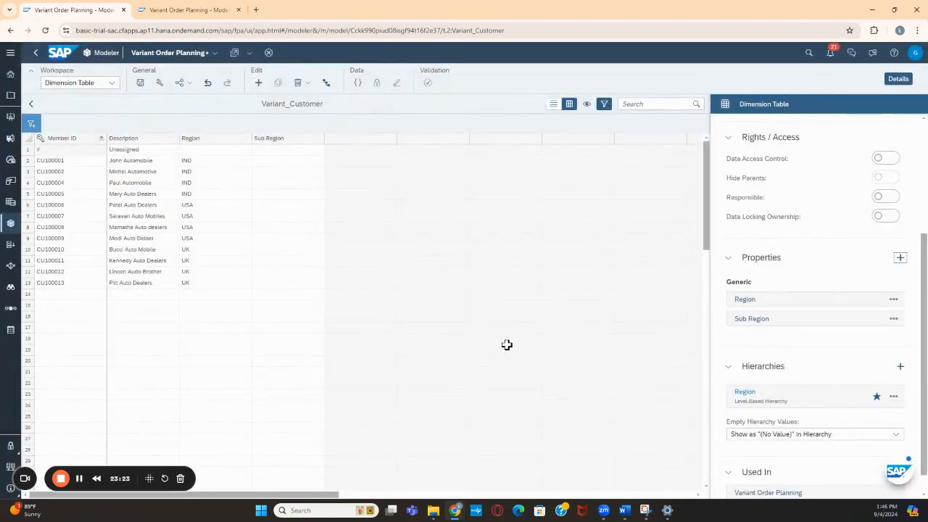
Set the Sub Region of the first IND customer to North
click(282, 156)
text(IN)
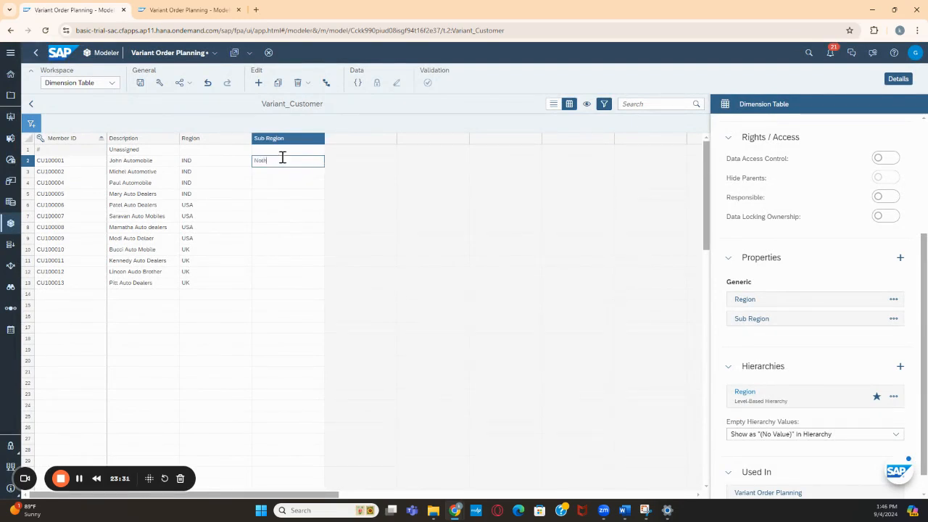
key(Return)
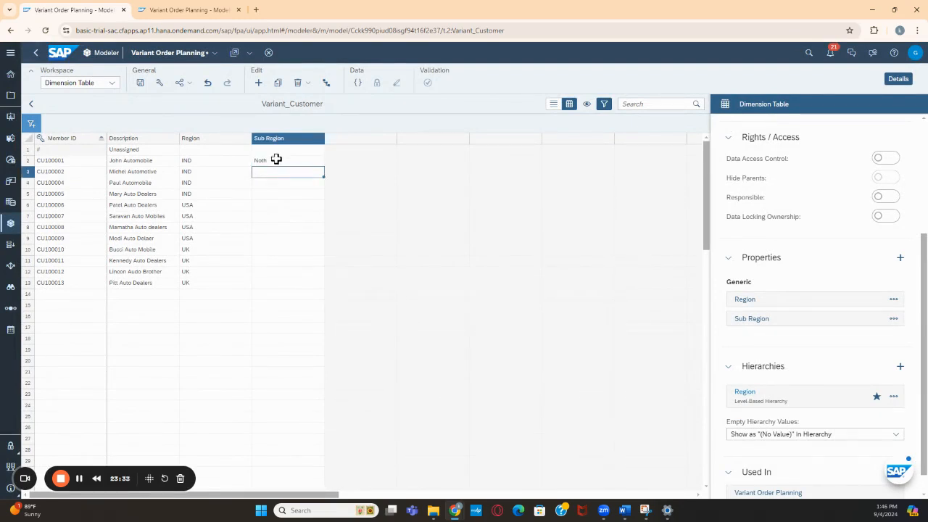
click(277, 160)
double_click(277, 160)
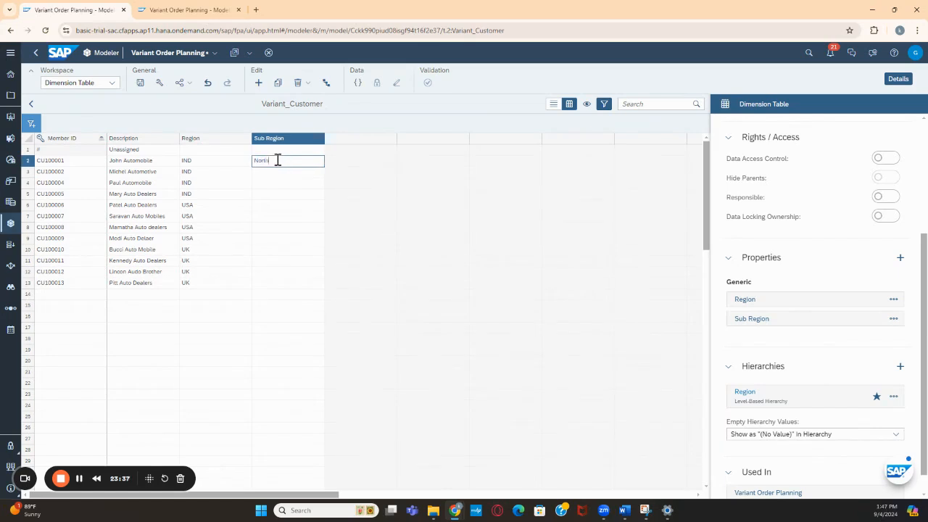
click(265, 170)
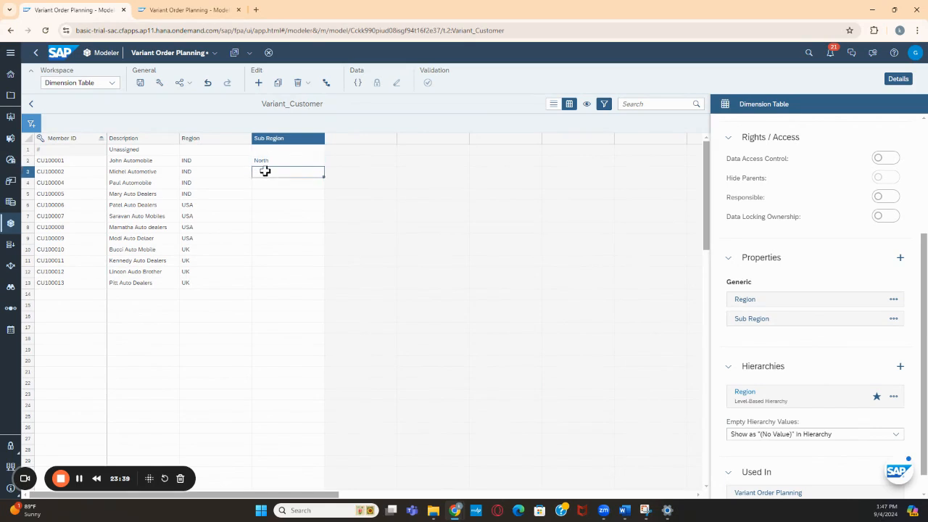
Fill in South, East and West as the Sub Region of the remaining three IND customers
text(South)
click(260, 182)
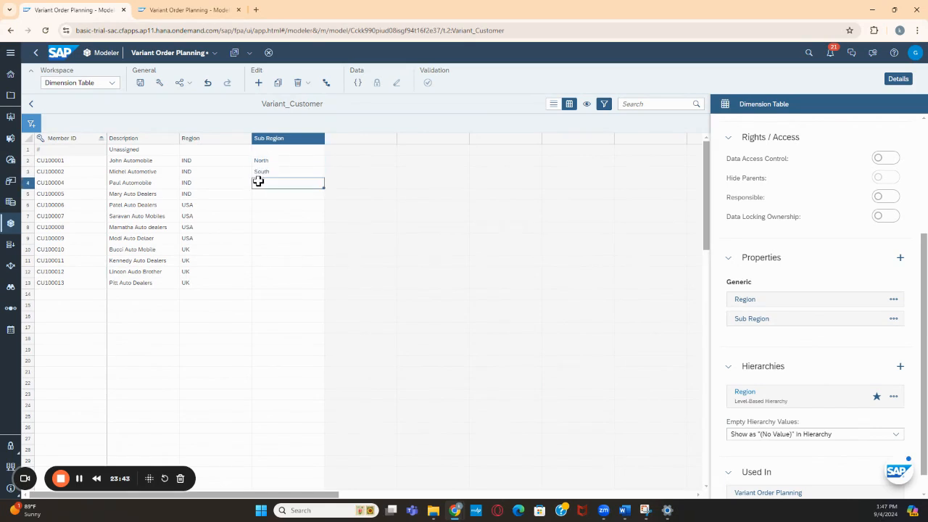
text(East)
key(Return)
text(WEst)
key(Return)
Copy the four IND Sub Region values to the USA and UK customers and save the model
drag(277, 160, 275, 193)
key(ctrl+c)
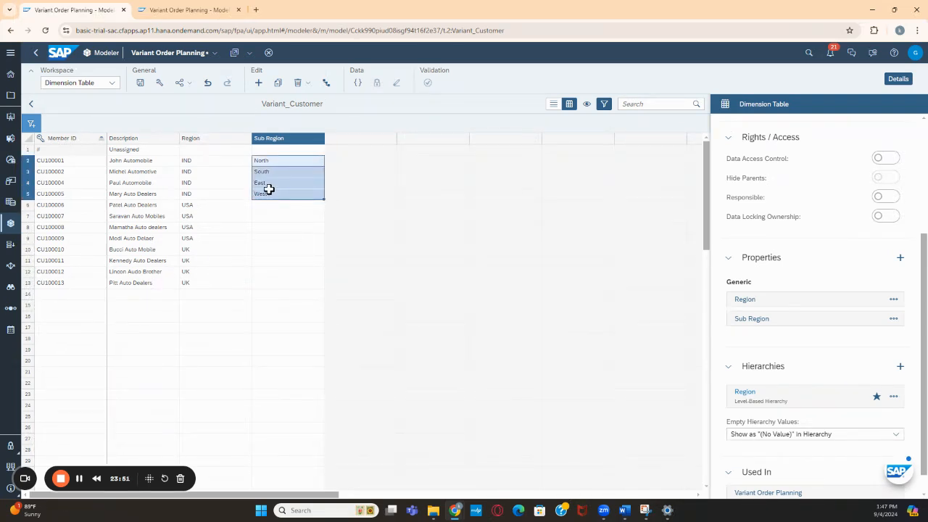
click(266, 205)
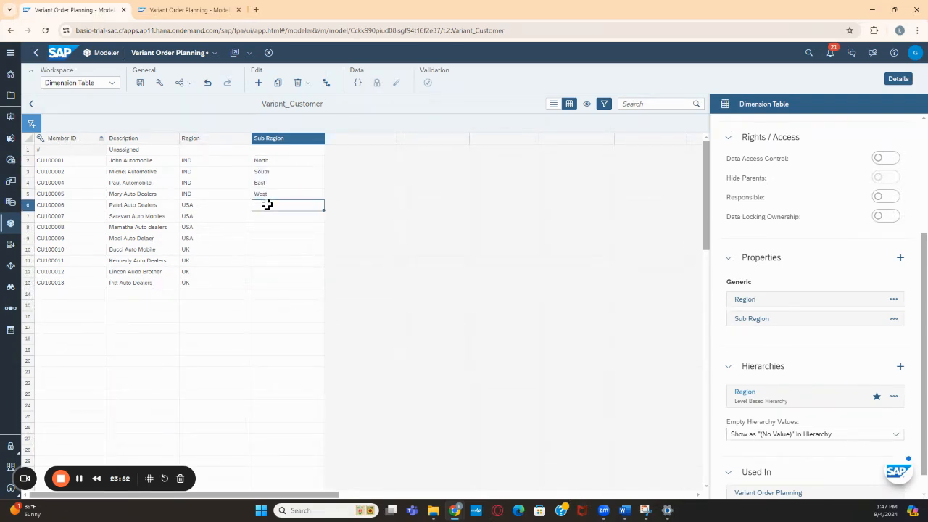
key(ctrl+v)
click(263, 249)
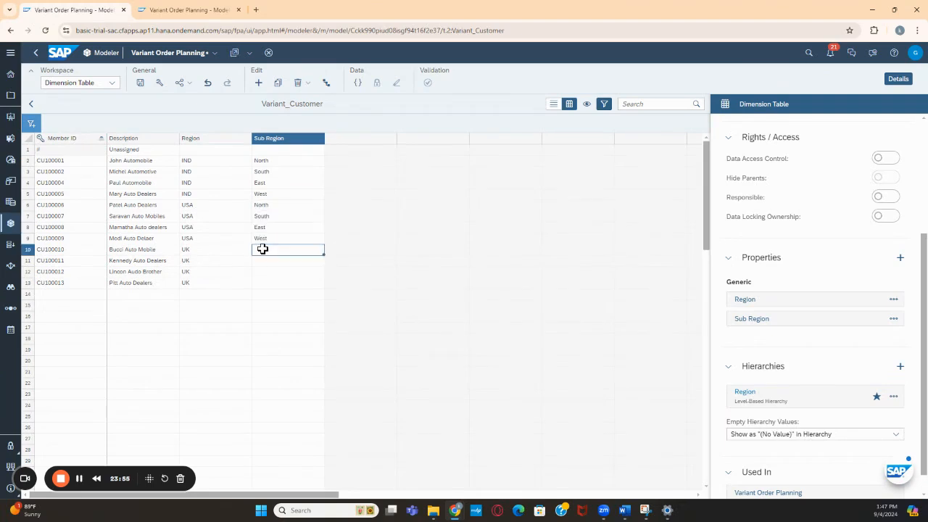
key(ctrl+v)
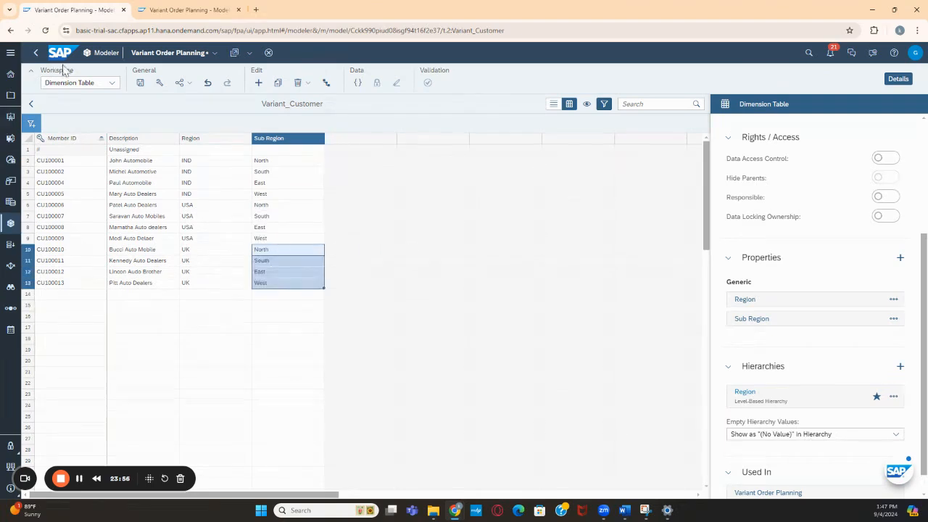
click(144, 84)
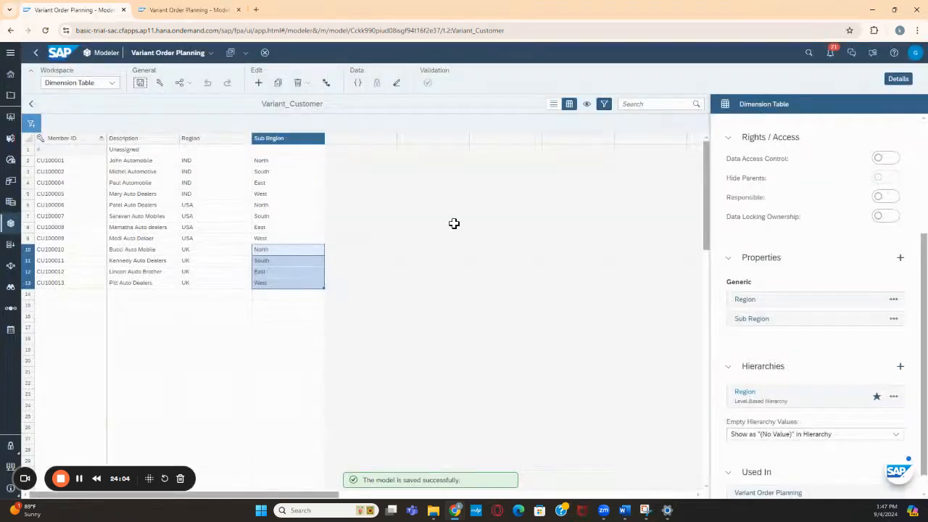
Add Sub Region between Region and Member ID in the Region hierarchy, save the model and return to the model structure
click(894, 396)
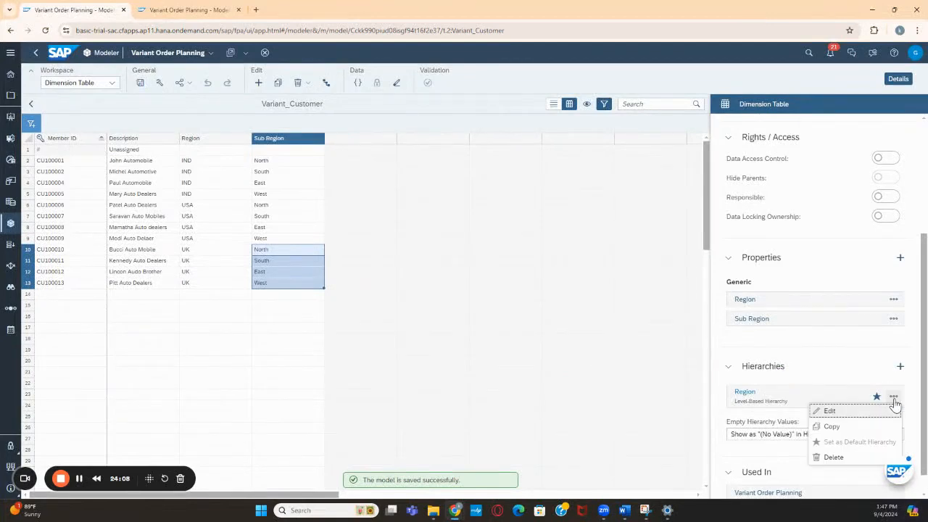
click(841, 411)
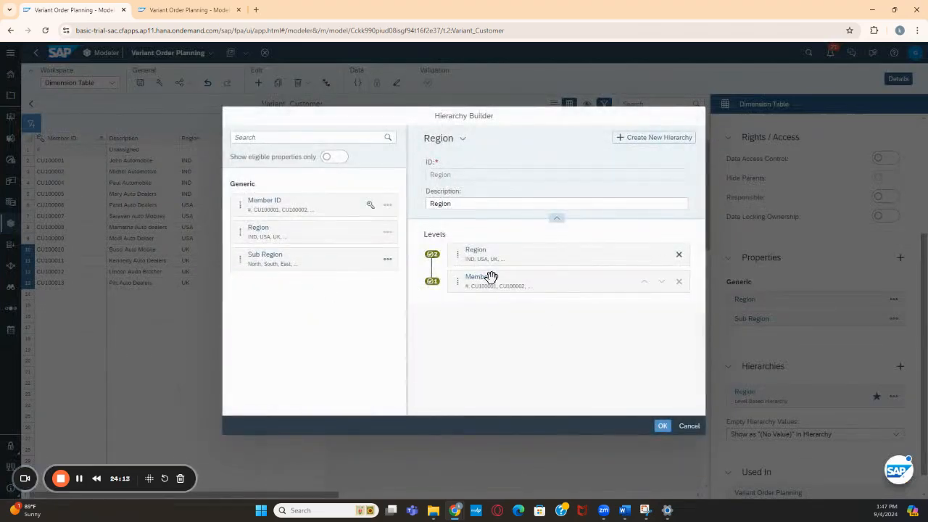
click(681, 284)
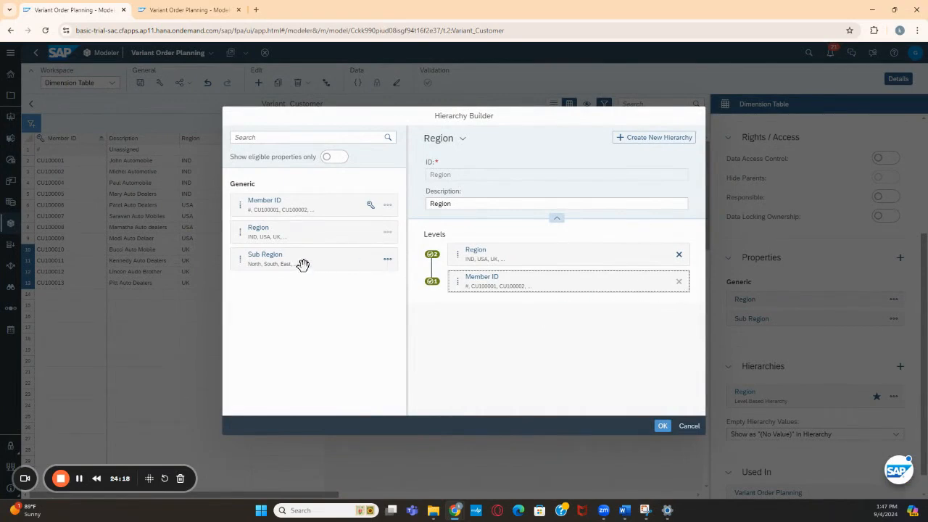
drag(271, 230, 498, 261)
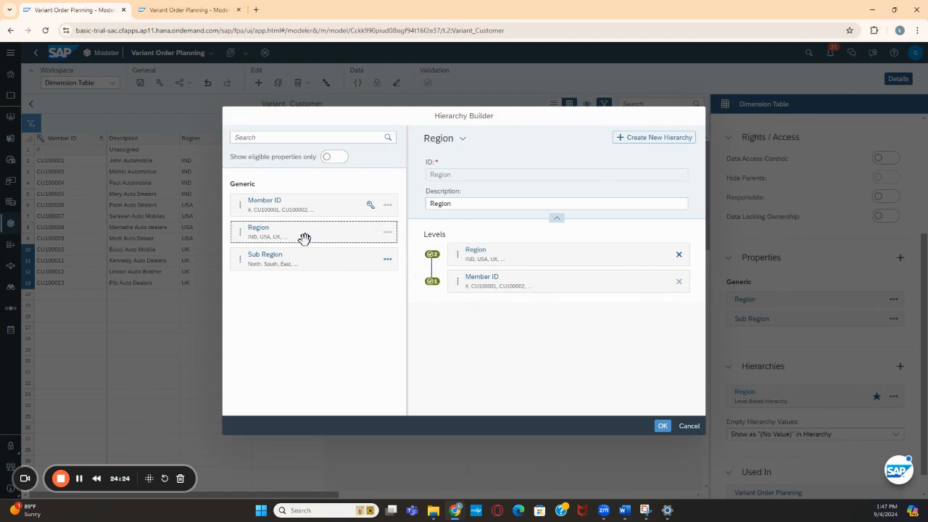
drag(269, 259, 484, 265)
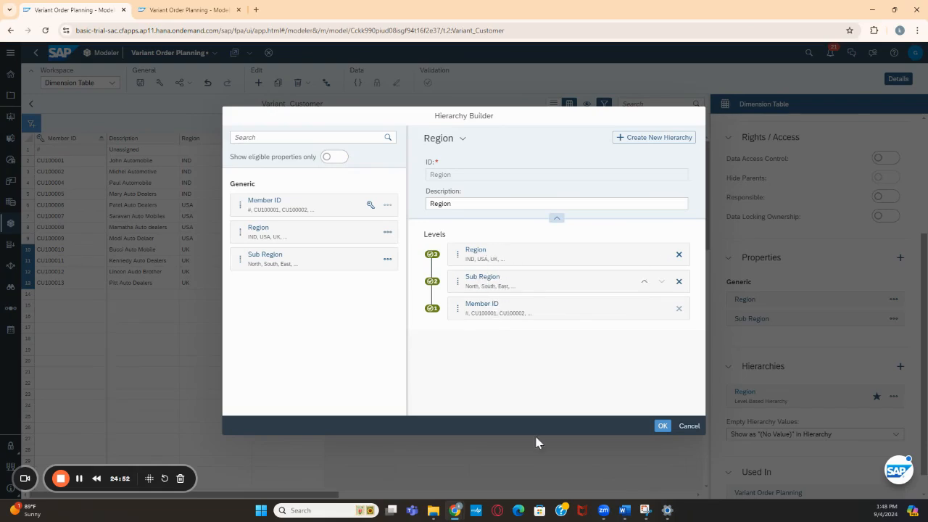
click(661, 426)
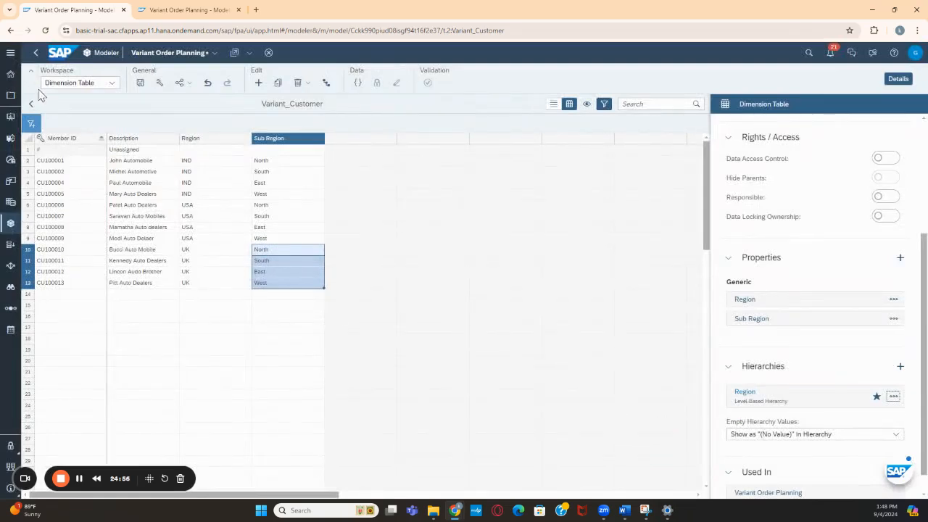
click(140, 84)
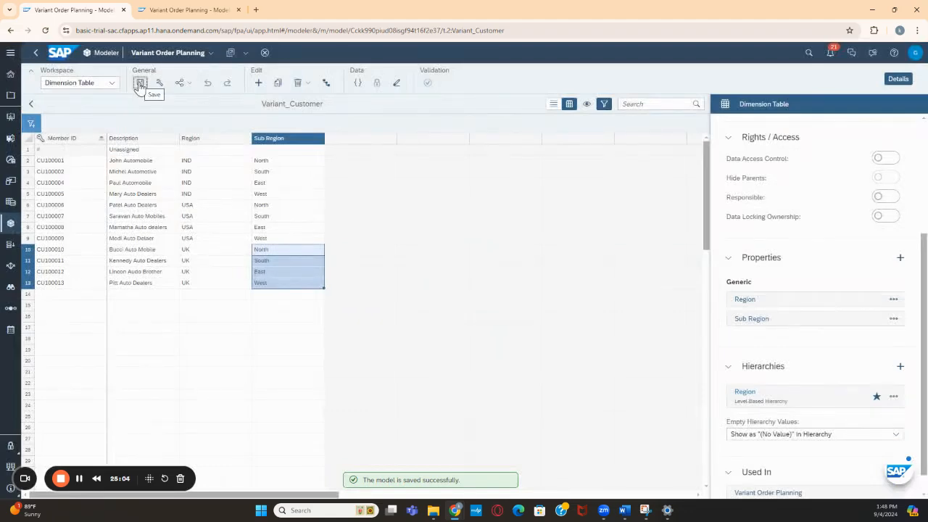
click(30, 105)
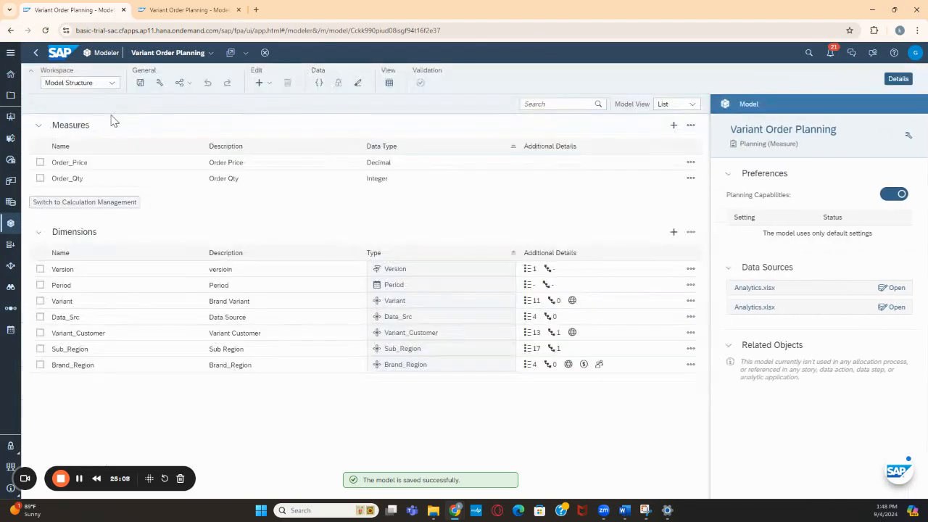
Switch to the other browser tab and create a new Canvas story
key(ctrl+Tab)
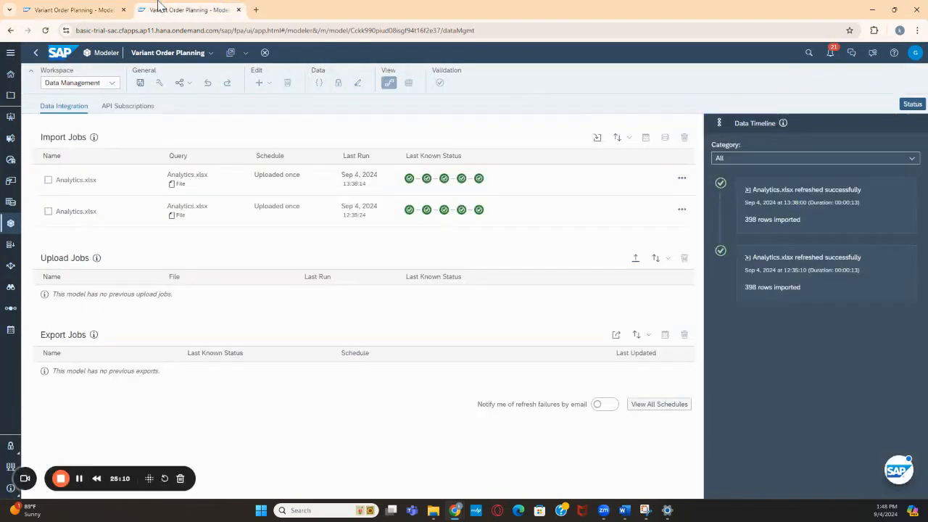
click(10, 117)
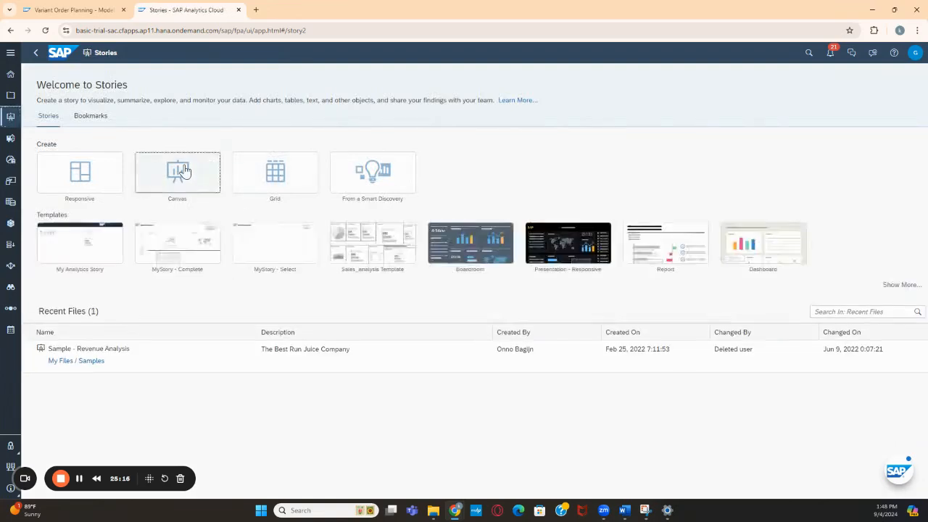
click(184, 169)
click(553, 410)
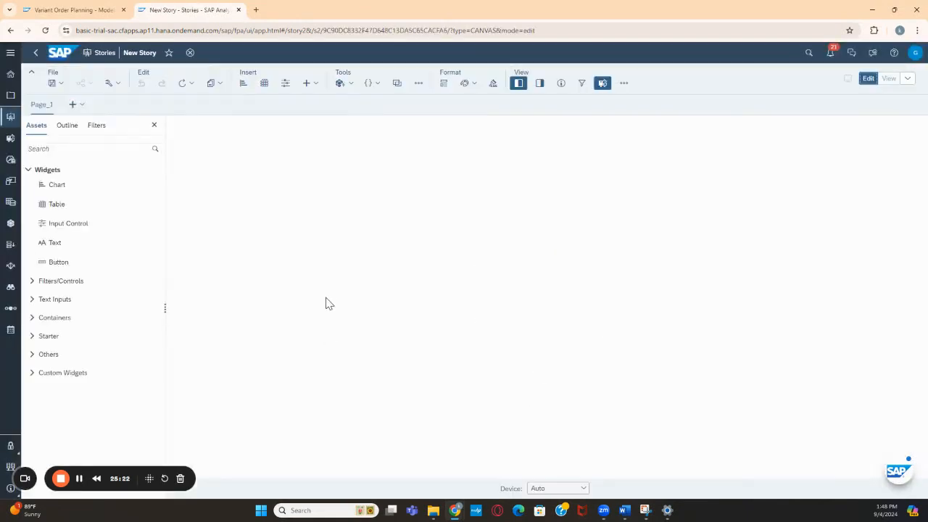
Insert a table on the story page using the existing Variant Order Planning model, found by searching for variant
drag(58, 204, 211, 203)
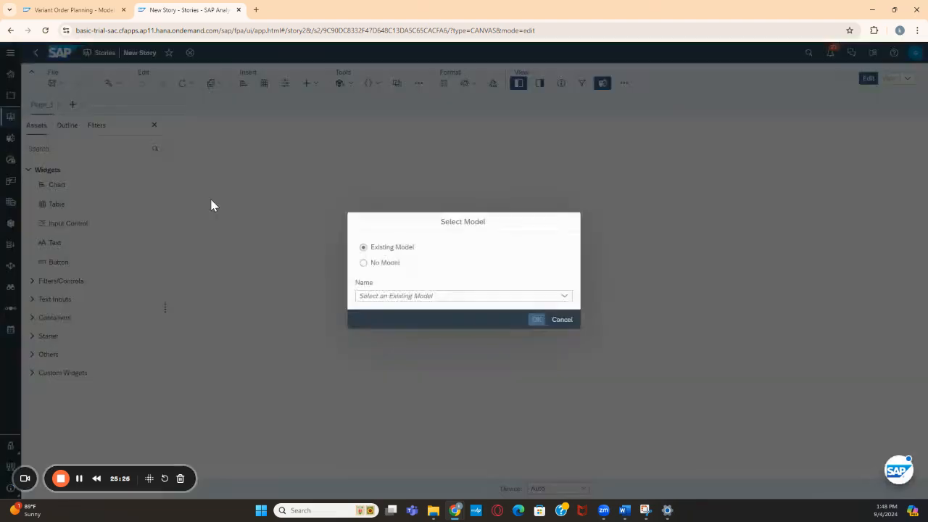
click(468, 312)
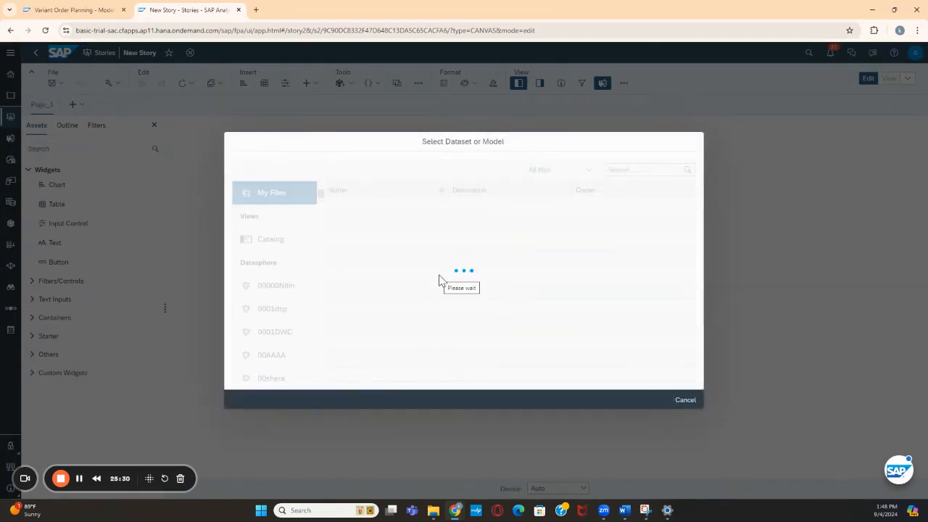
click(623, 169)
text(variant)
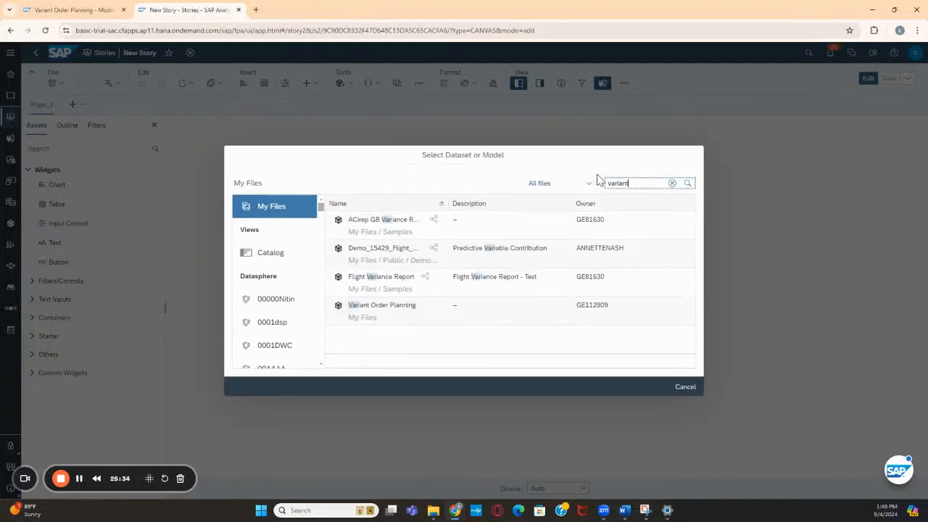
click(396, 228)
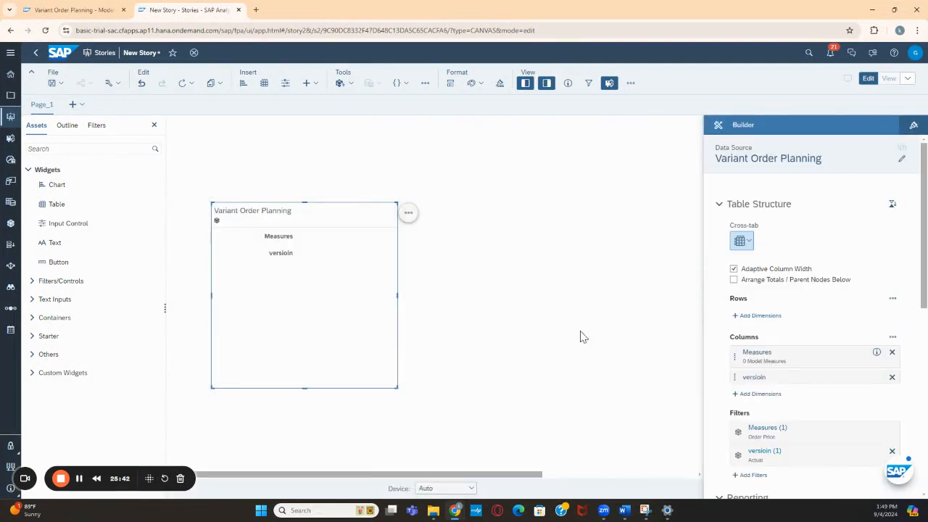
Add the Sub Region dimension to the table's rows
click(771, 323)
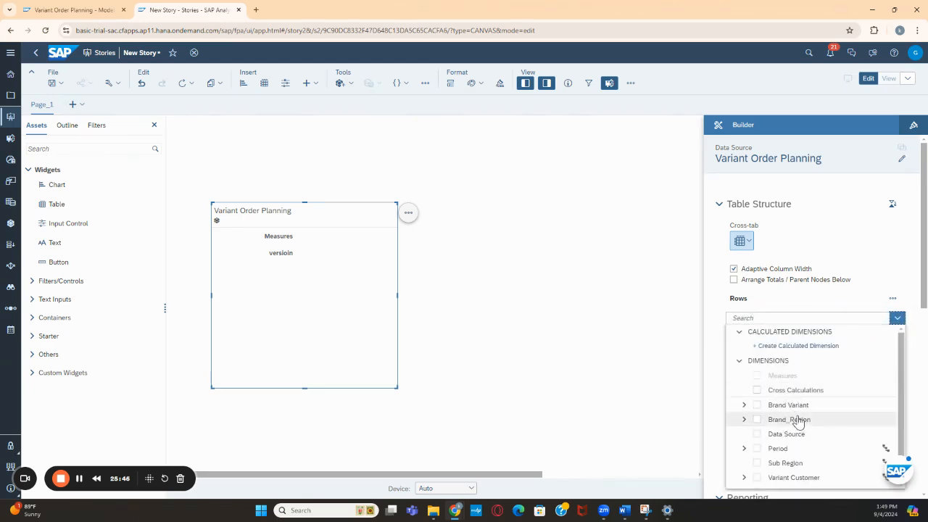
scroll(798, 420, down, 1)
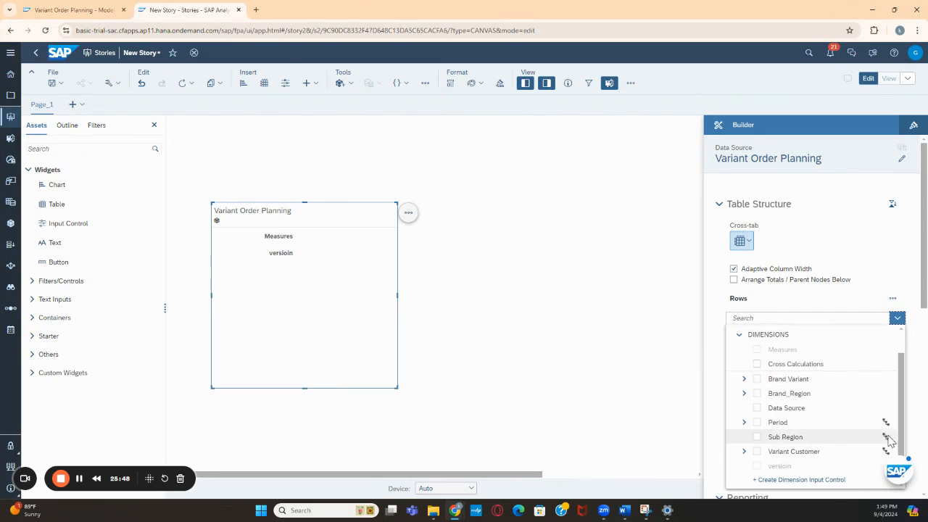
click(758, 438)
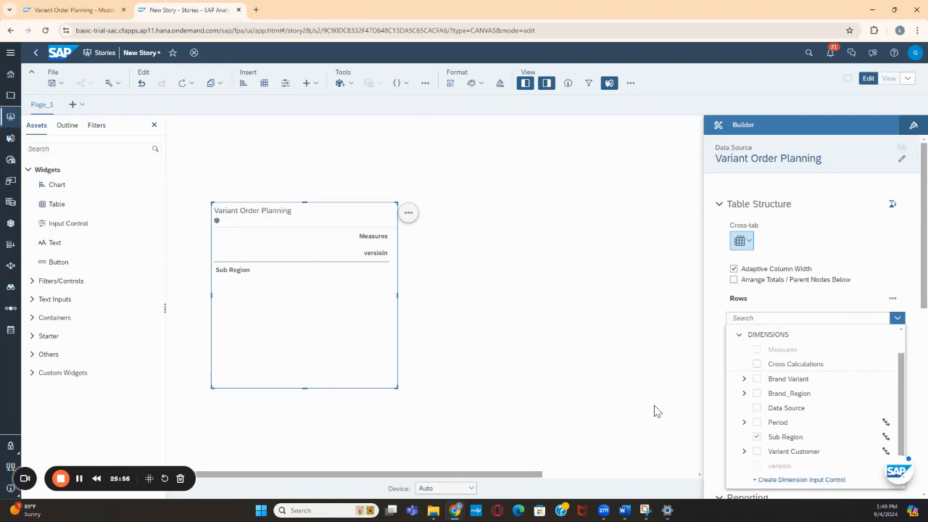
click(823, 296)
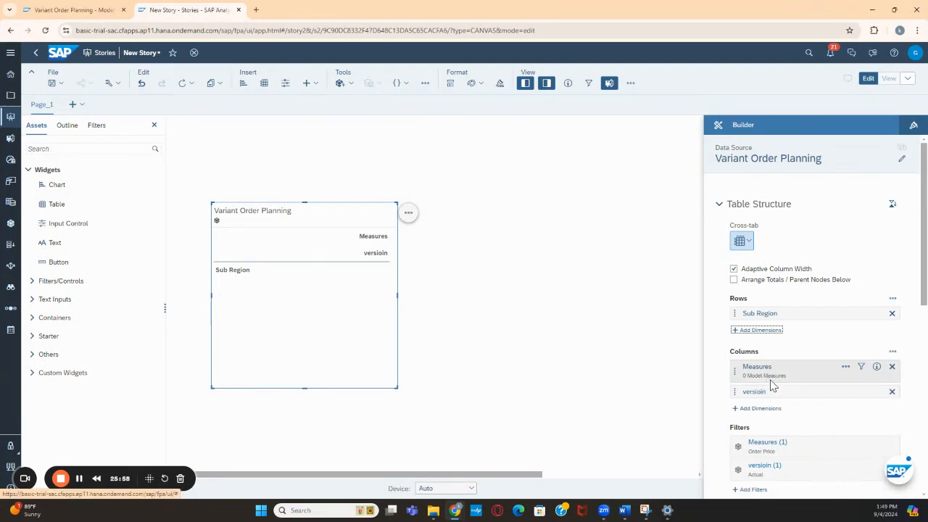
Filter the table's measures to Order Qty and expand the USA node to show its sub regions
click(861, 367)
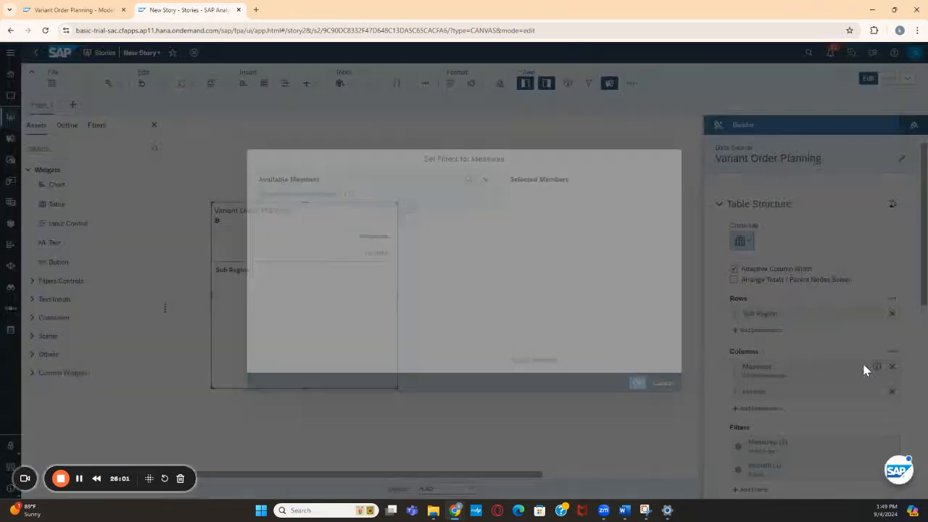
click(303, 260)
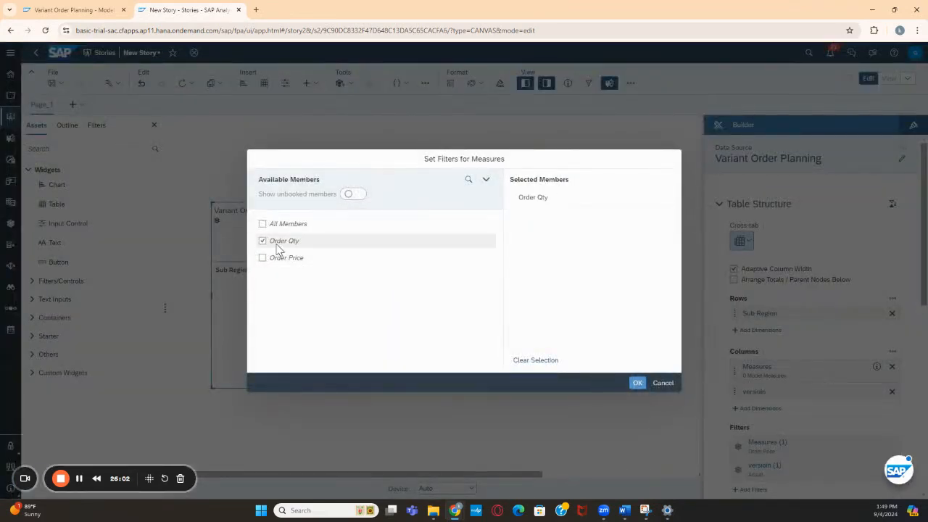
click(638, 383)
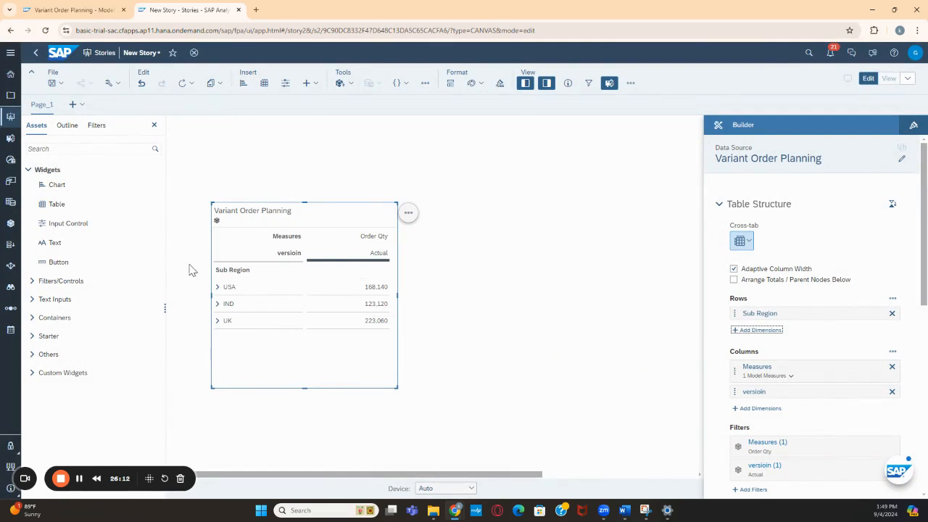
click(219, 287)
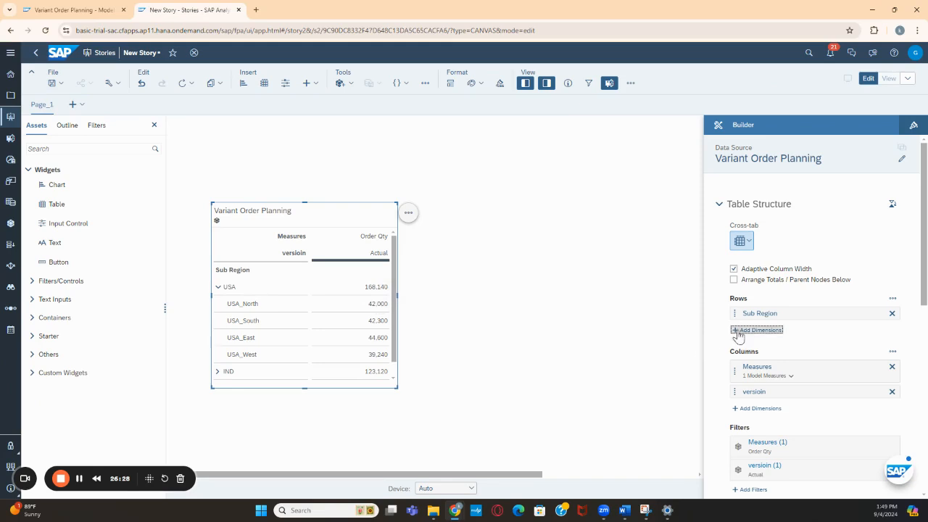
click(760, 332)
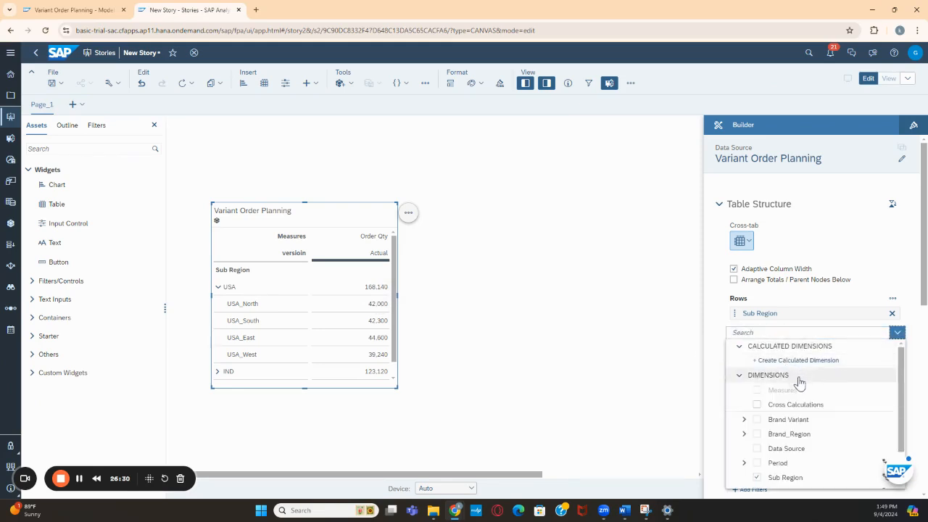
scroll(794, 373, down, 1)
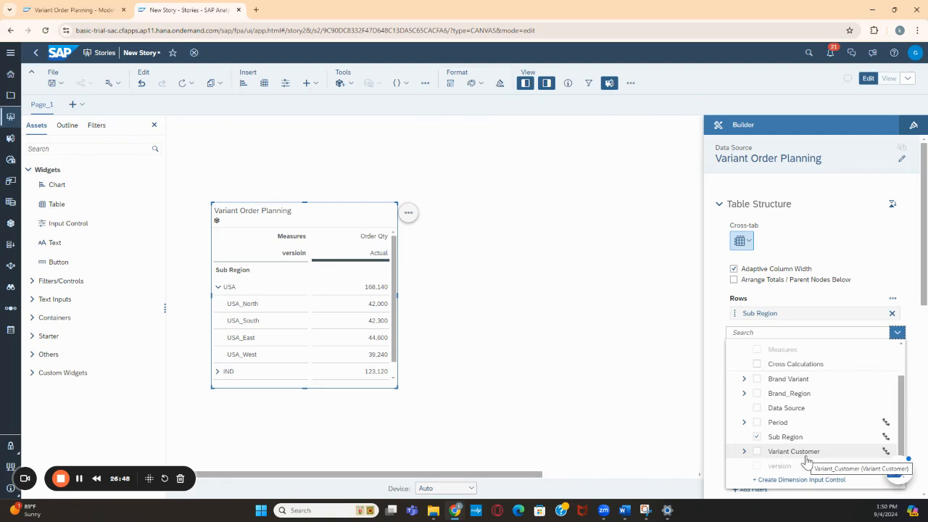
click(744, 451)
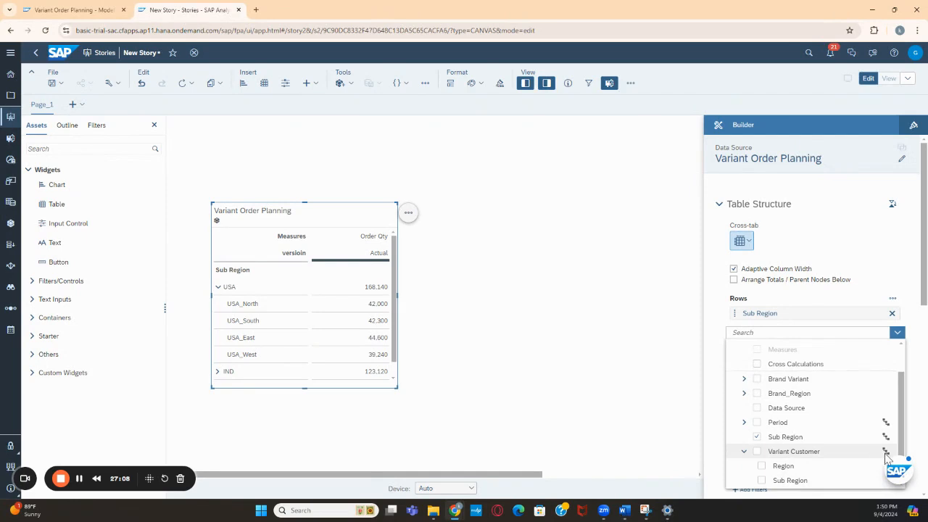
click(743, 452)
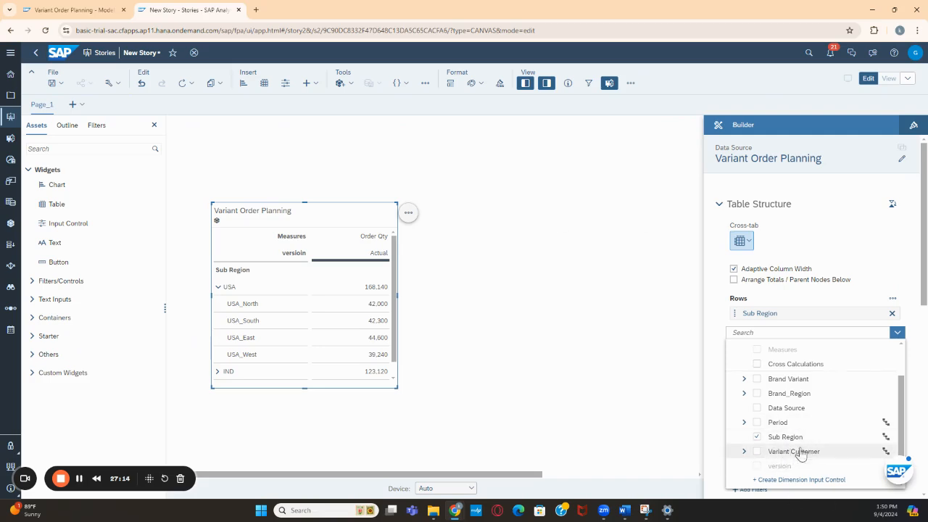
key(Escape)
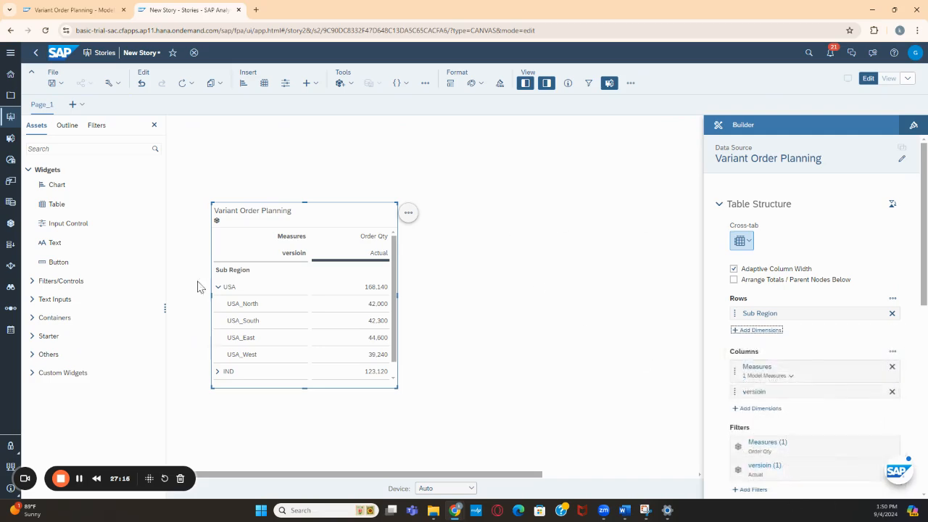
Place a second table beside the existing one and add the Variant Customer dimension to its rows
drag(54, 204, 458, 207)
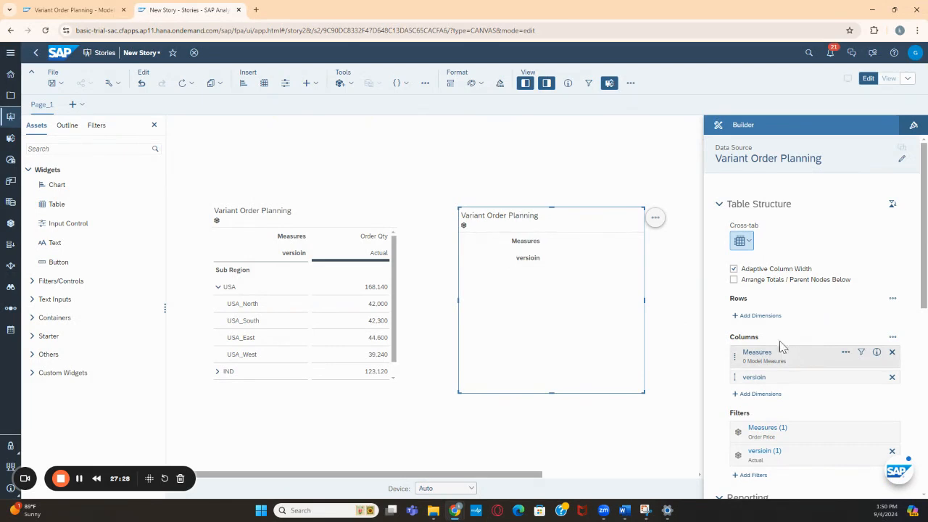
click(758, 317)
scroll(802, 404, down, 1)
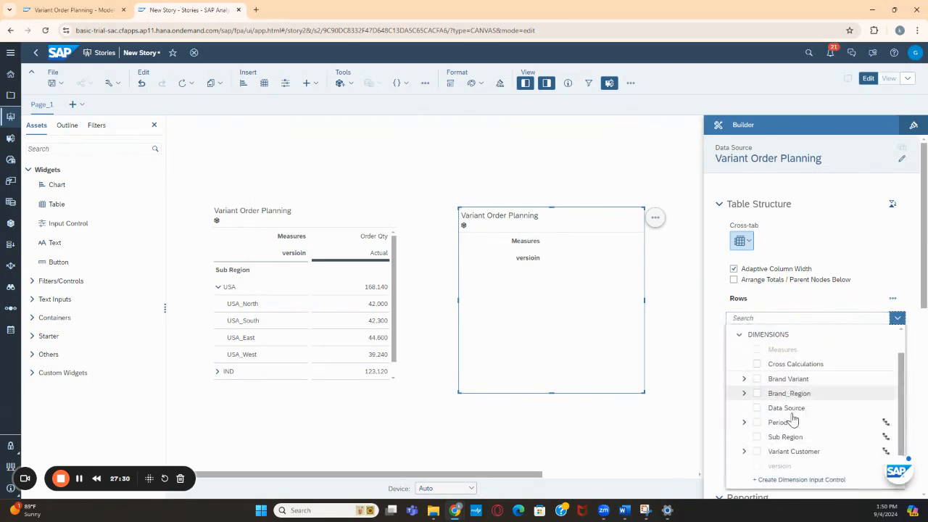
click(757, 452)
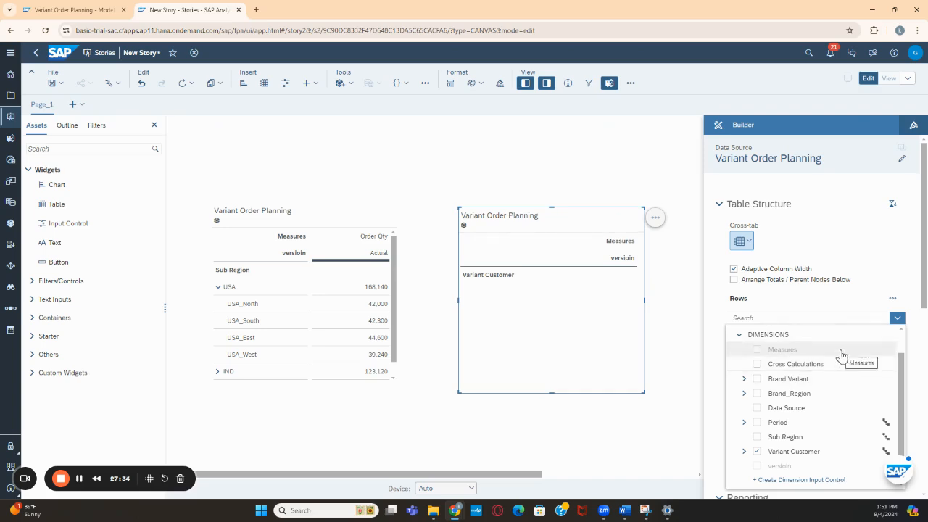
click(722, 308)
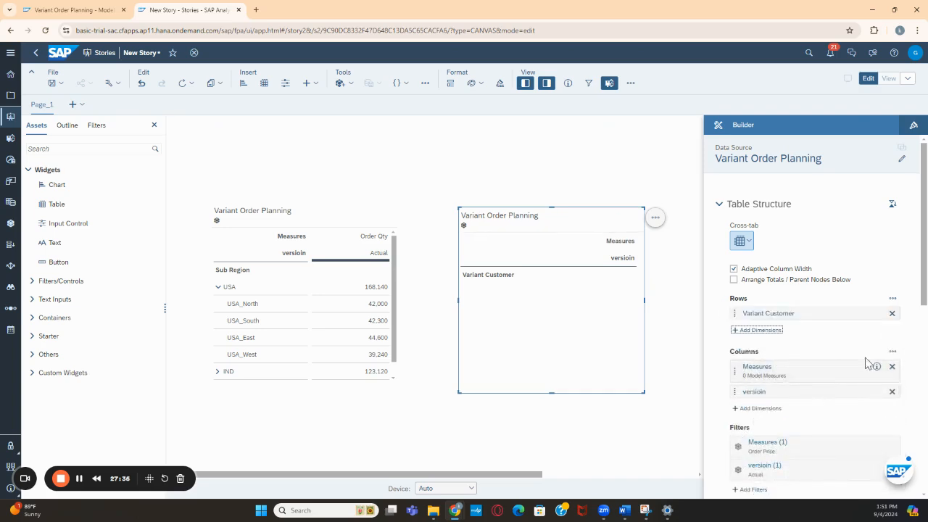
Filter the second table's measures to Order Qty instead of Order Price
click(860, 368)
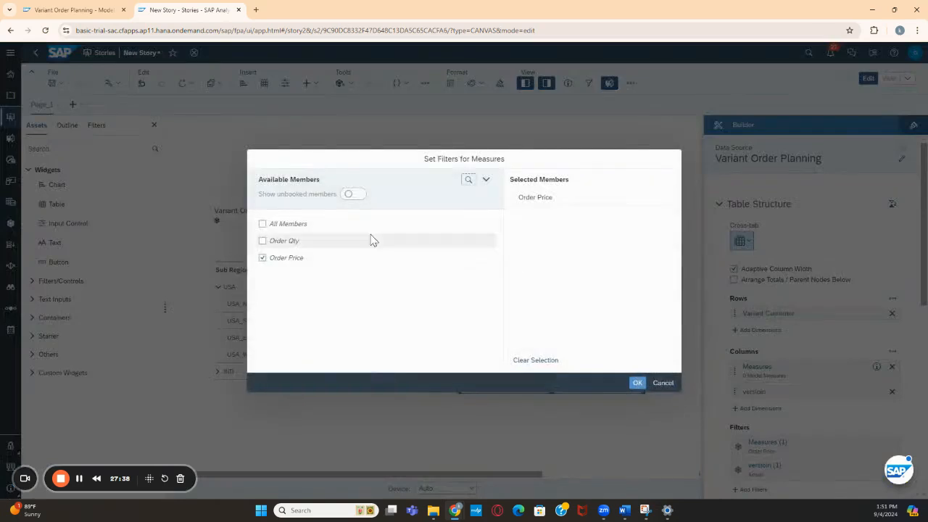
click(288, 259)
click(282, 244)
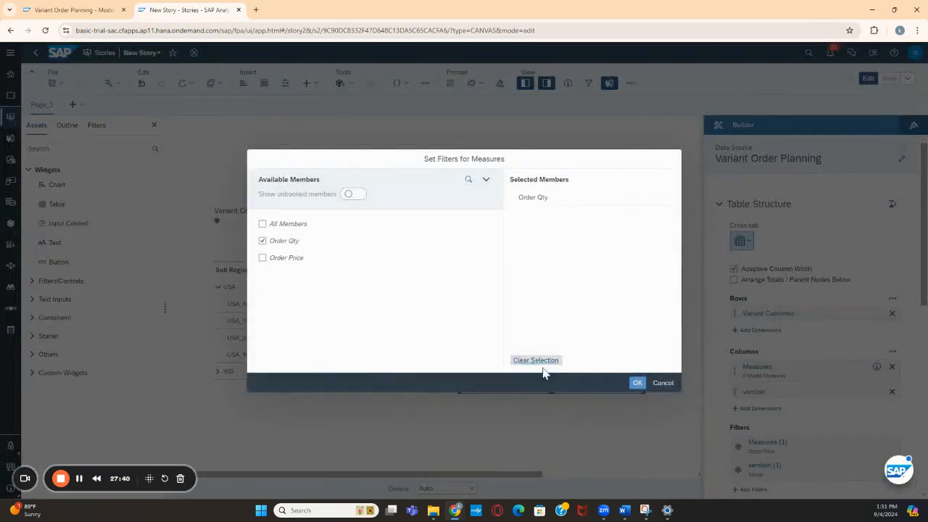
click(641, 384)
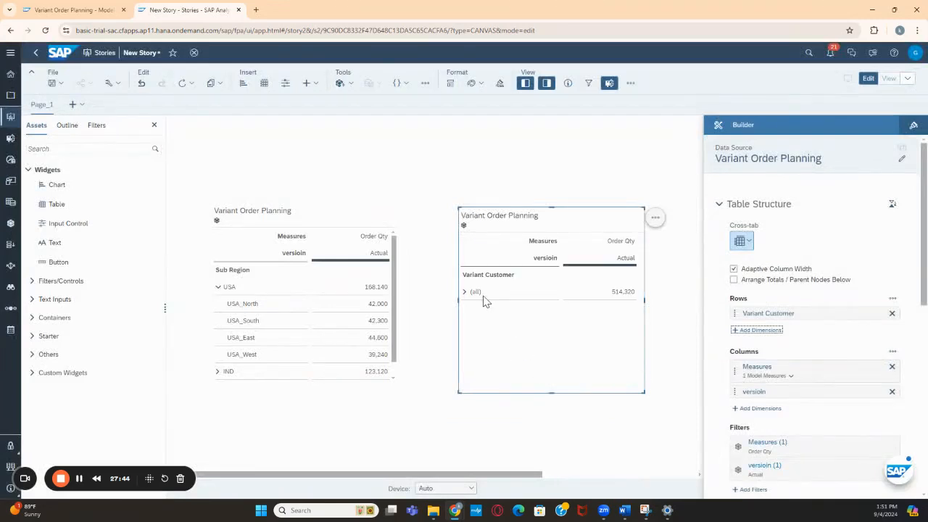
Expand the Variant Customer hierarchy in the second table through (all), IND and East to show the customer level
click(464, 293)
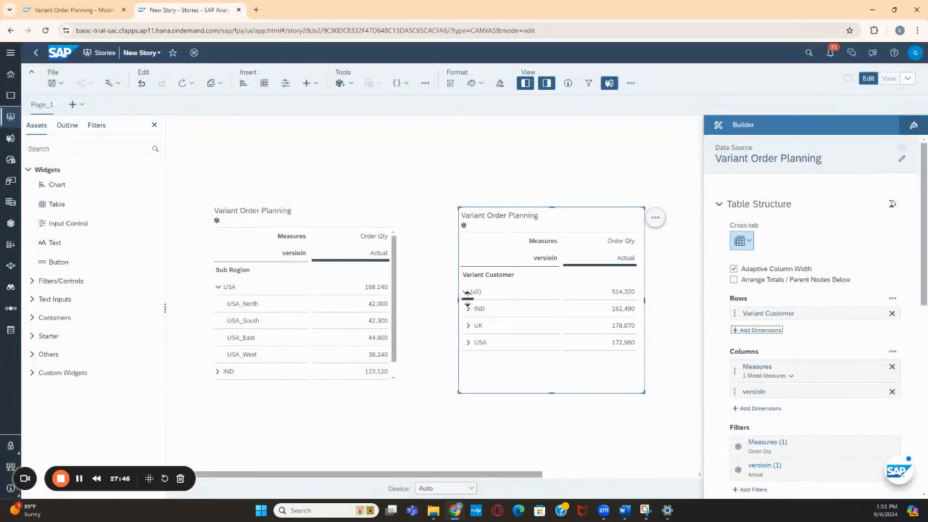
click(469, 309)
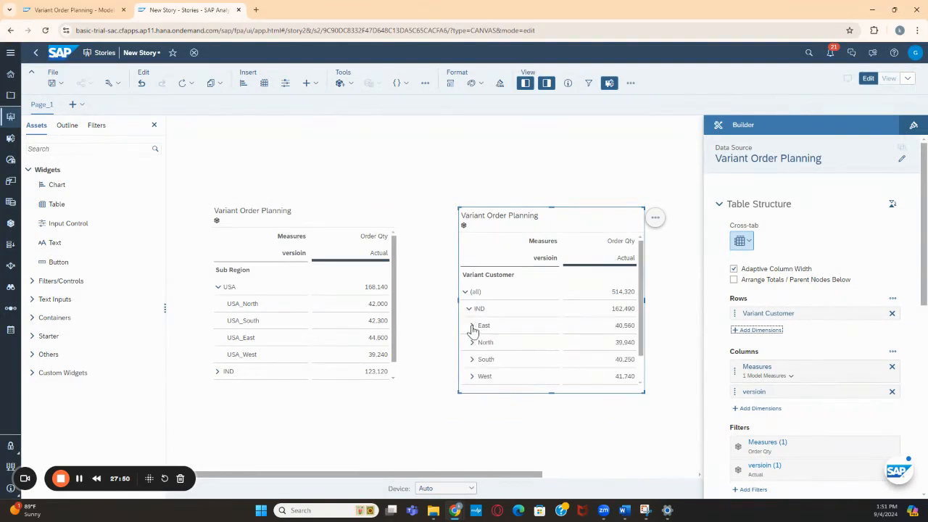
click(472, 325)
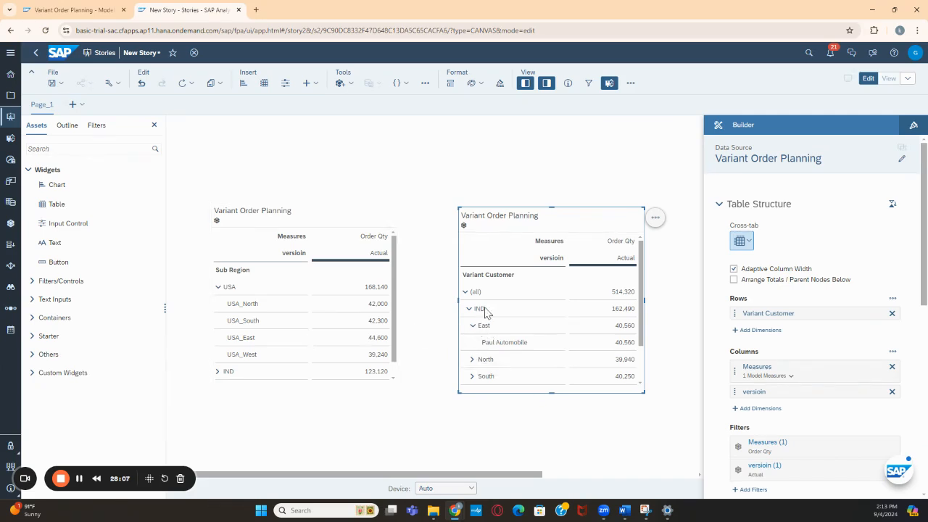
click(485, 332)
scroll(779, 433, down, 2)
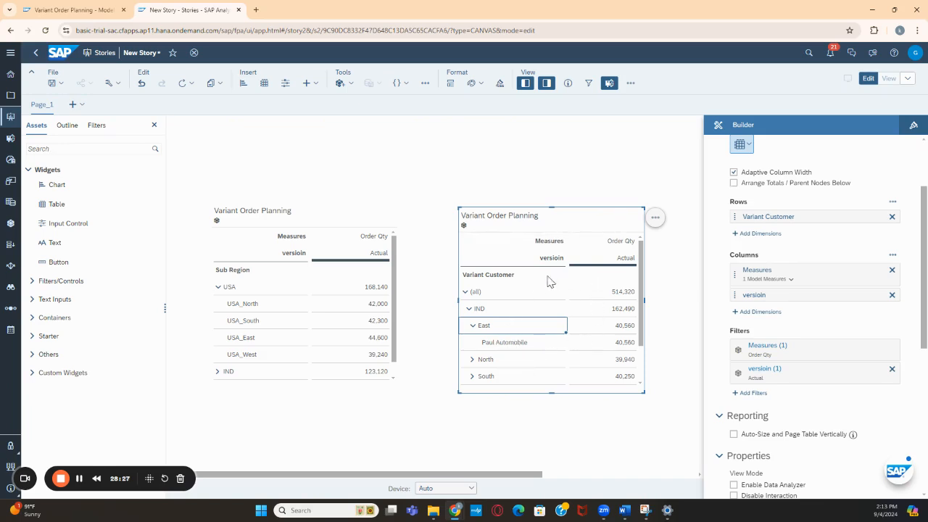
mouse_move(522, 379)
click(553, 291)
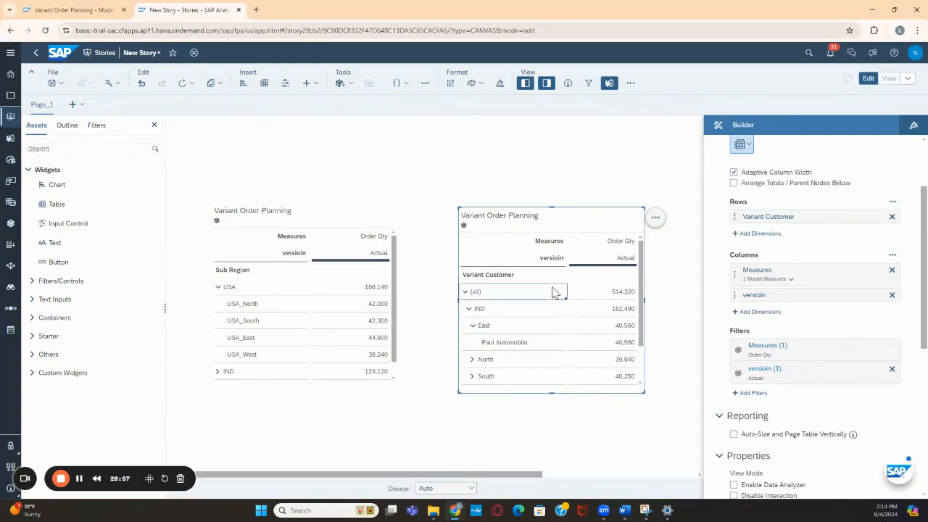
click(358, 300)
click(504, 292)
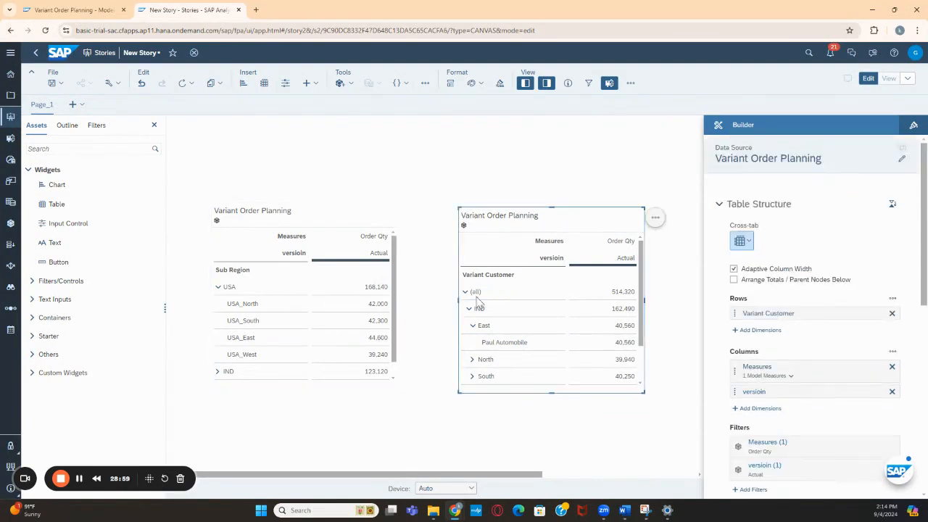